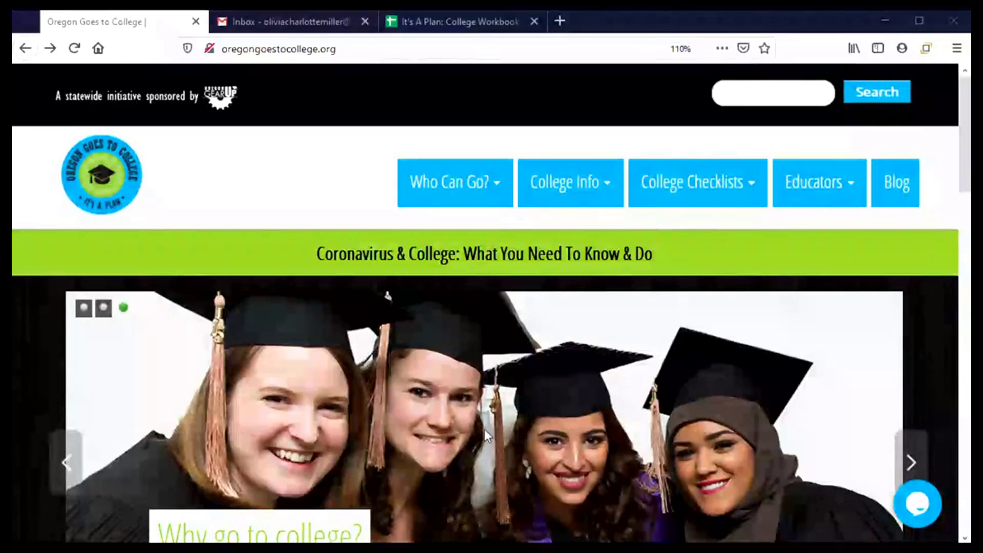
# - Go to College Info's Apply to College page and scroll to the community colleges fees and deadlines table
pyautogui.moveTo(562, 204)
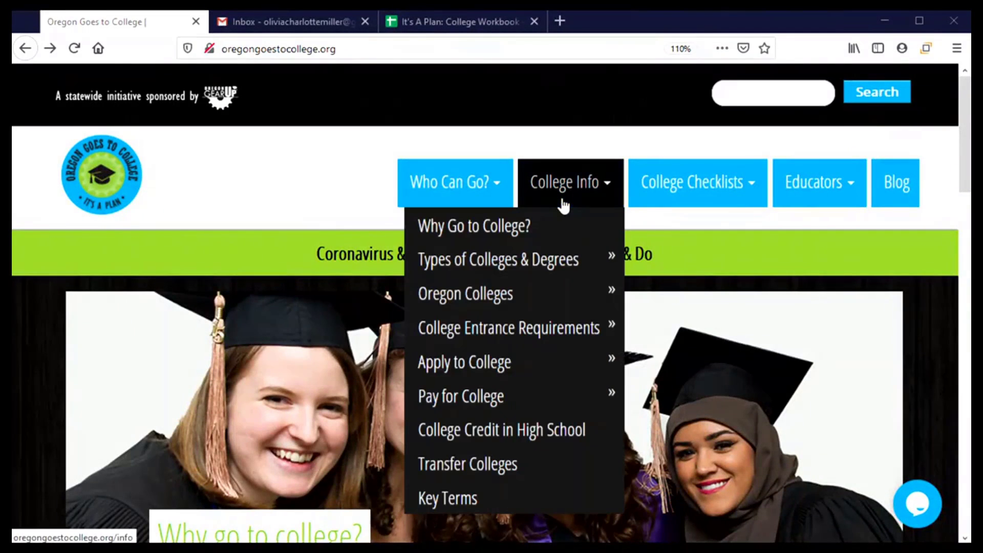
pyautogui.click(485, 361)
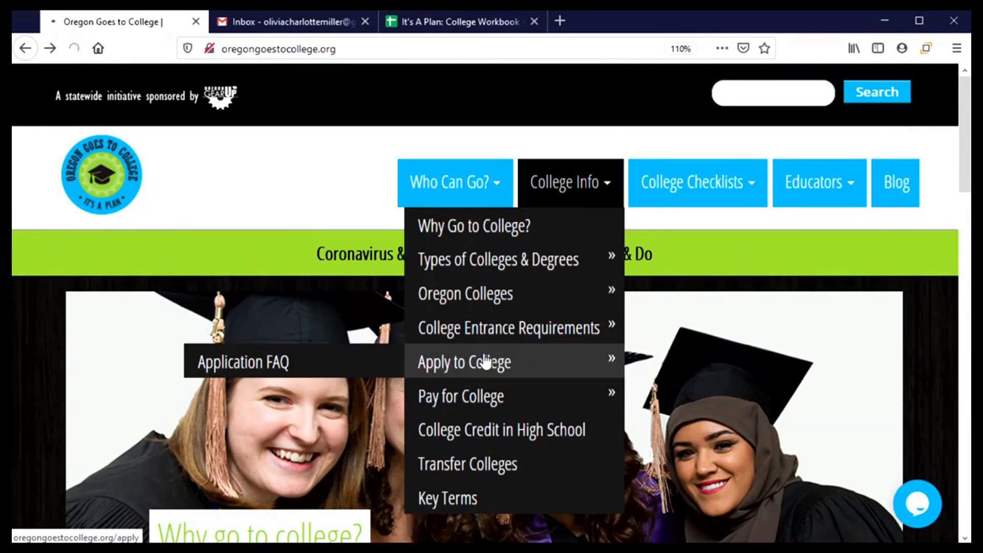
pyautogui.scroll(-1, 468, 408)
pyautogui.scroll(-6, 469, 408)
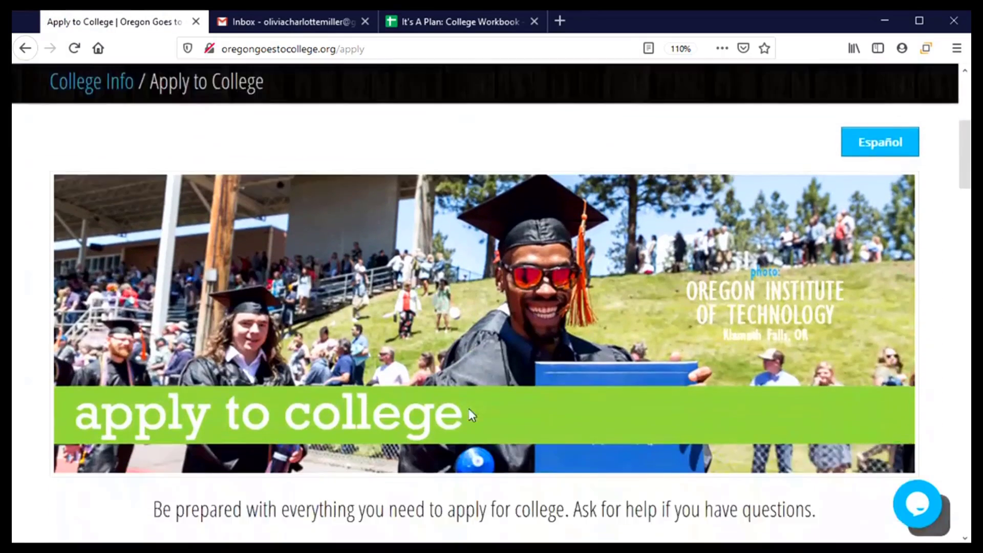
pyautogui.scroll(-5, 470, 394)
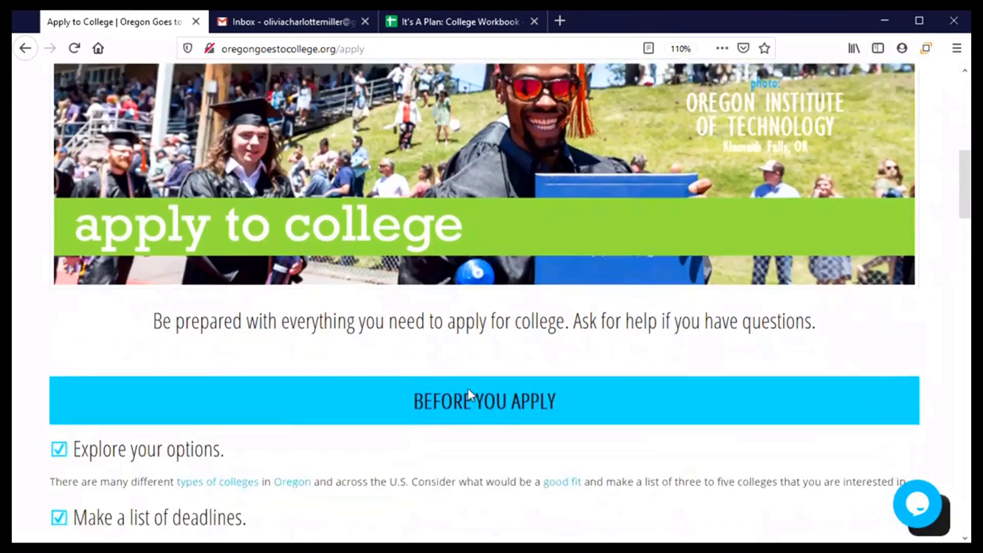
pyautogui.scroll(-5, 473, 395)
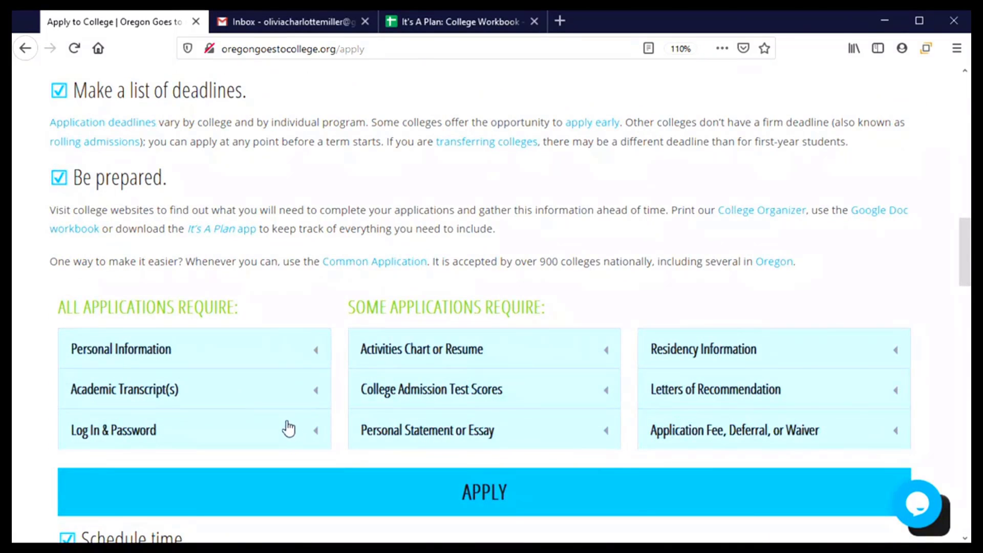
pyautogui.scroll(-5, 287, 428)
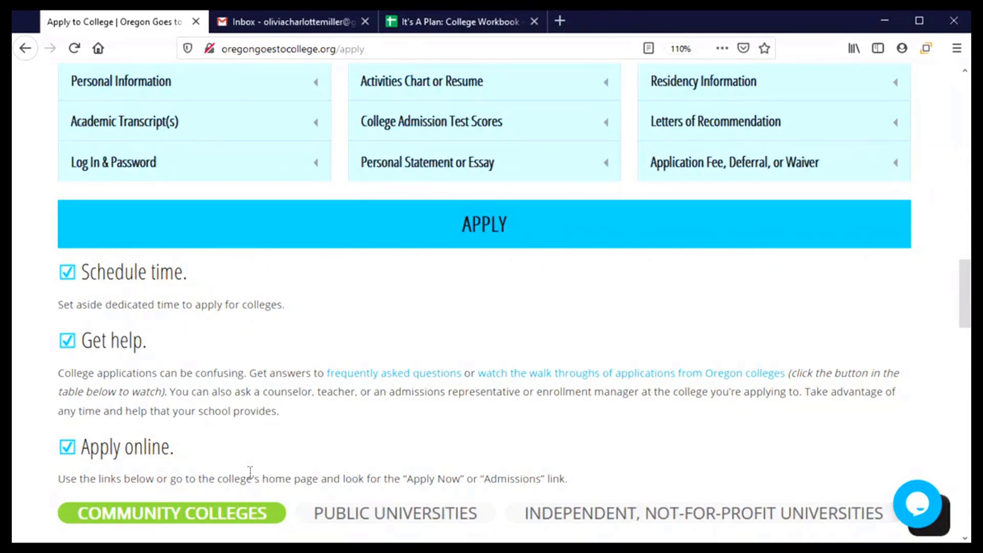
pyautogui.scroll(-5, 251, 472)
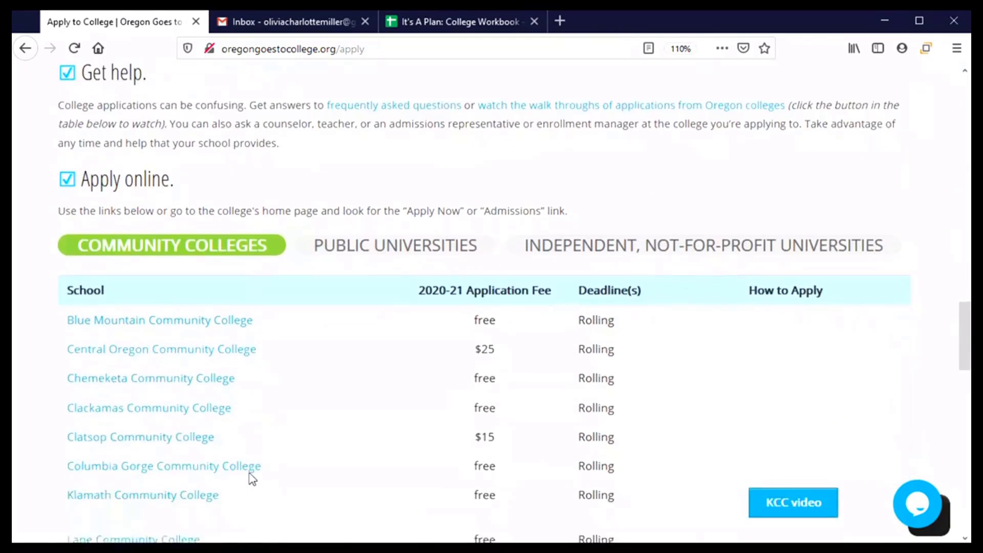
pyautogui.scroll(-3, 252, 474)
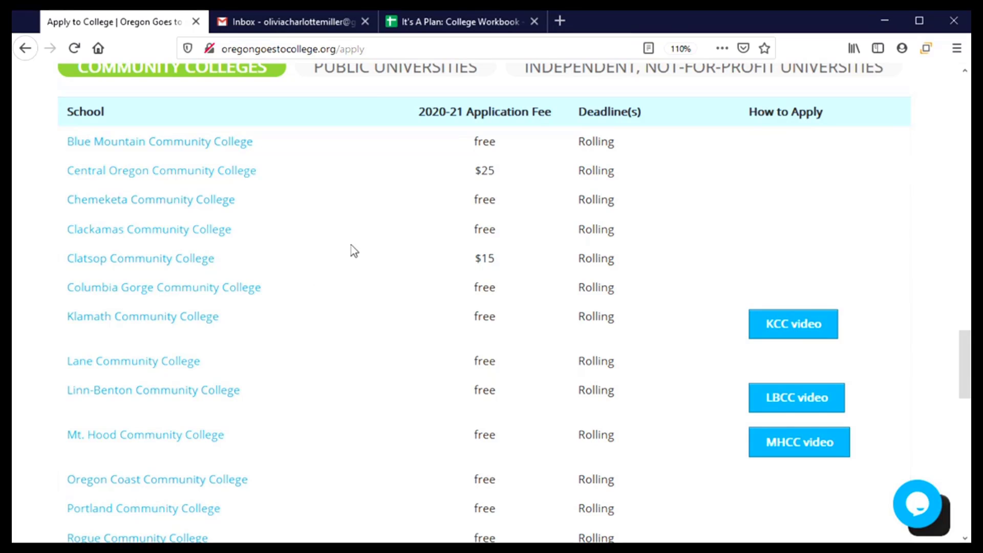
# - Follow the Portland Community College link to PCC's Admissions page and view the steps for new students
pyautogui.click(150, 520)
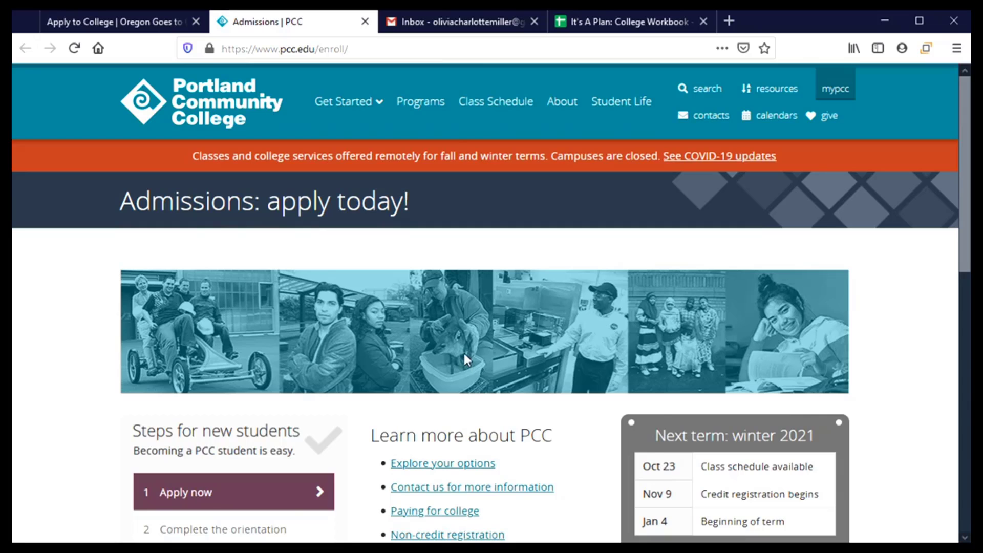
pyautogui.scroll(-5, 464, 354)
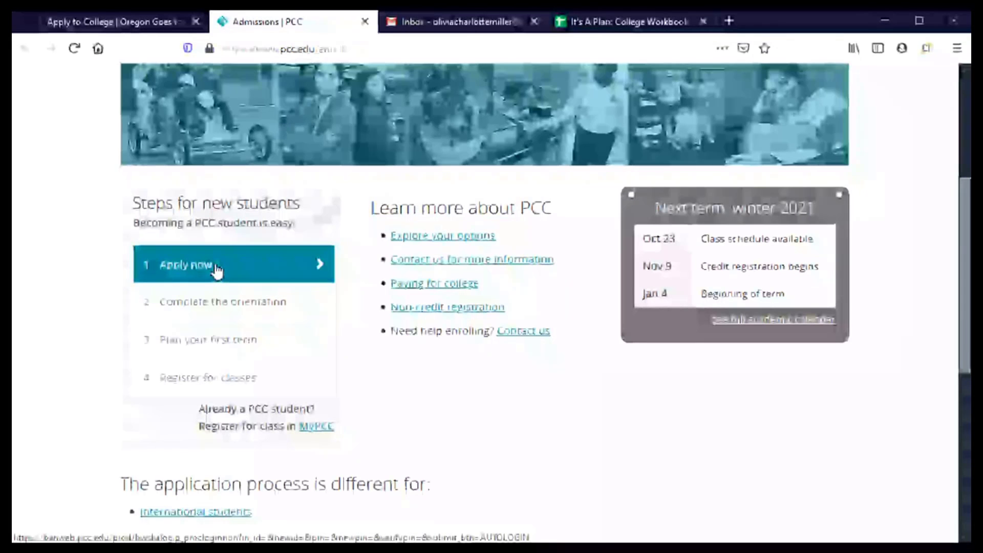
# - Start the PCC application with Apply now and choose 'Apply as a credit student'
pyautogui.click(217, 270)
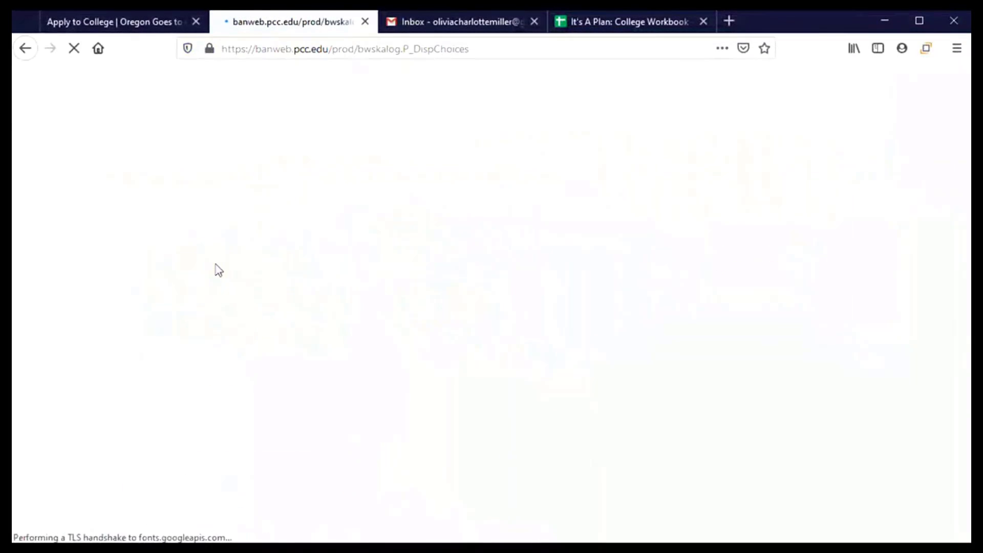
pyautogui.scroll(-2, 431, 310)
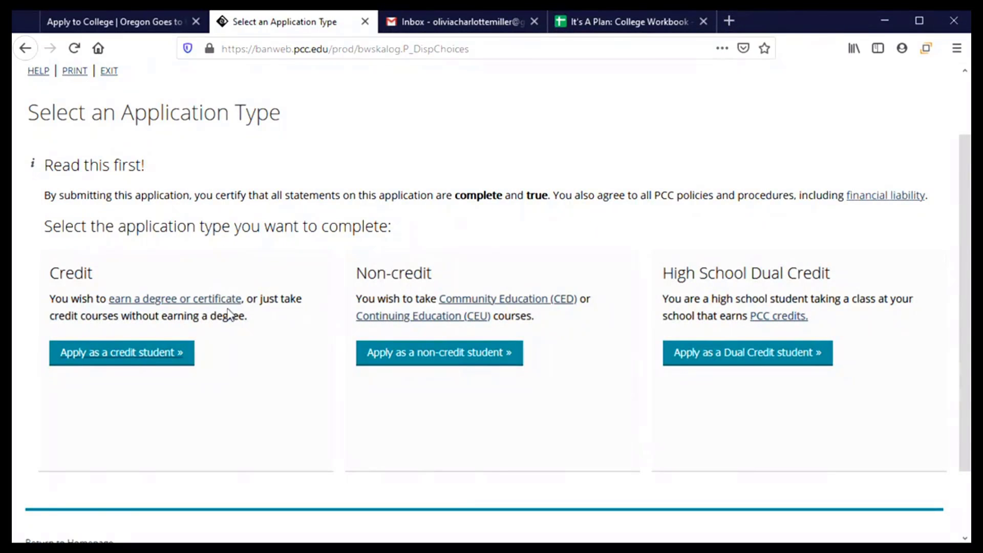
pyautogui.click(101, 361)
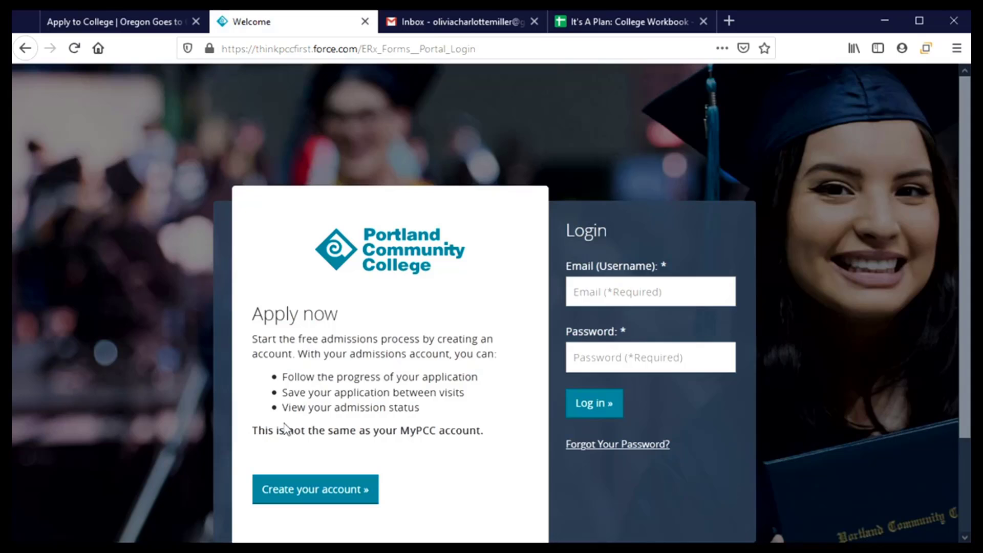
pyautogui.scroll(-3, 418, 398)
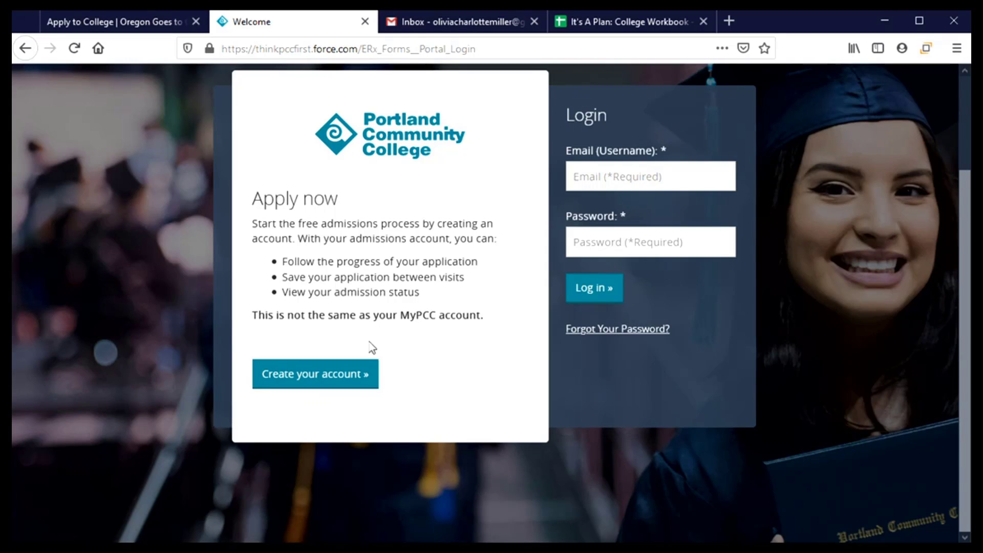
# - Begin a new admissions account and enter the applicant's first name, last name and e-mail address
pyautogui.click(306, 382)
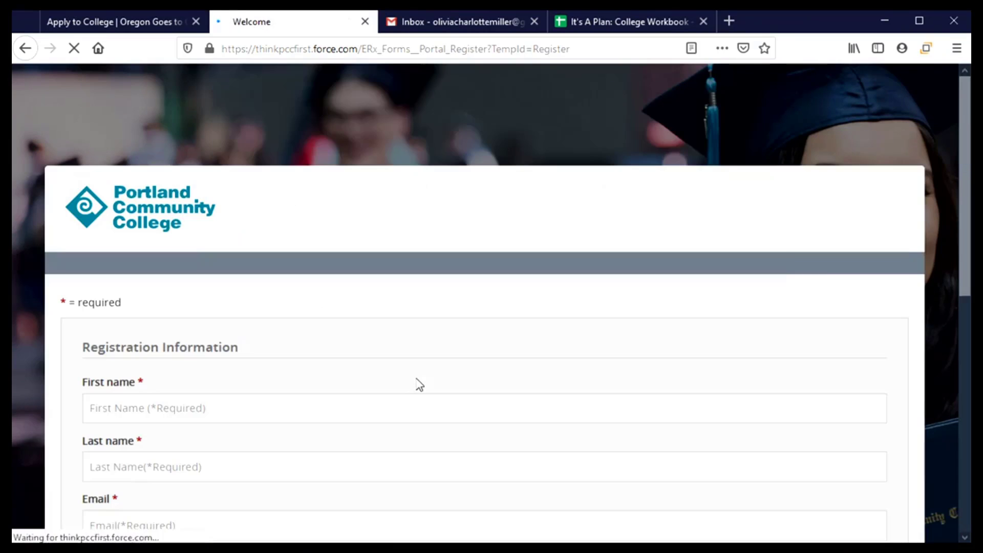
pyautogui.scroll(-3, 314, 373)
pyautogui.click(180, 256)
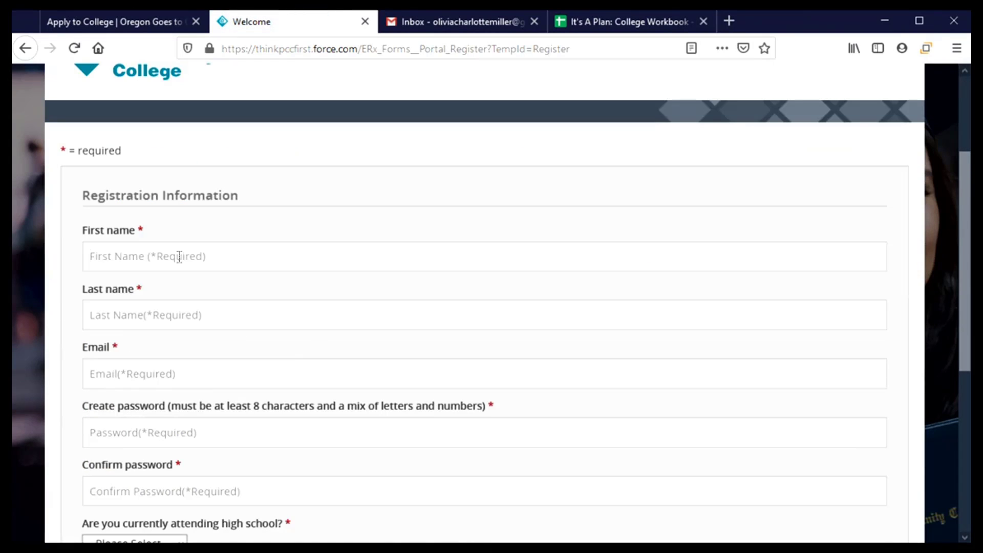
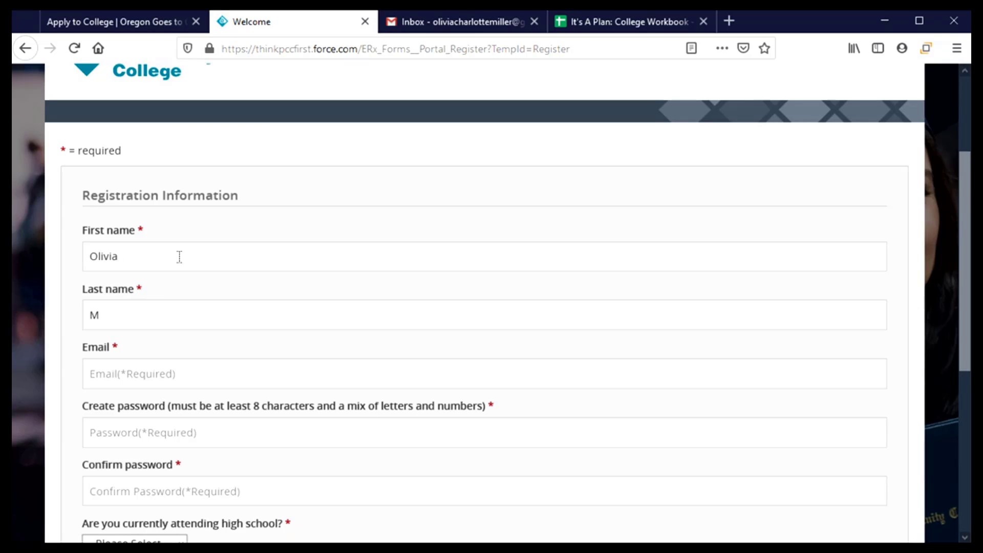
pyautogui.press('Tab')
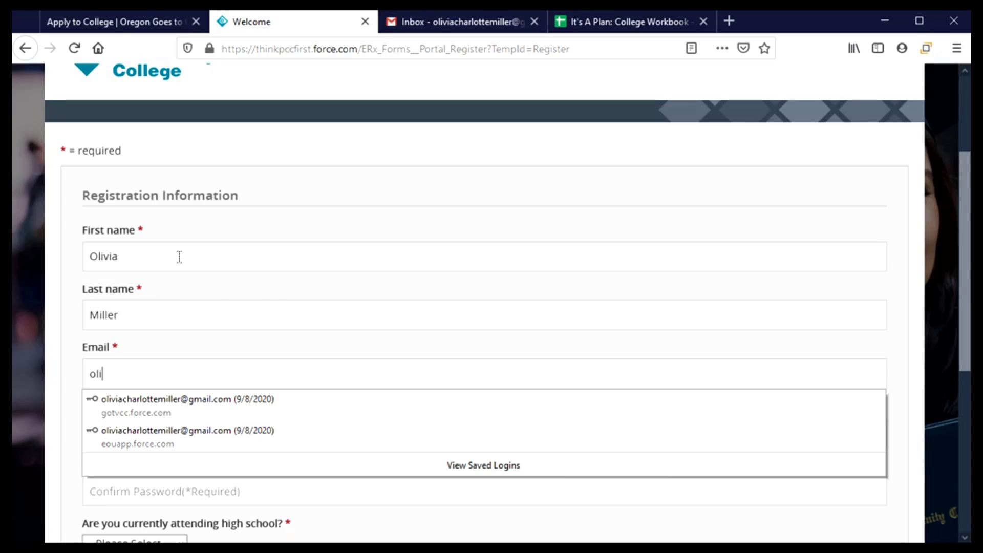
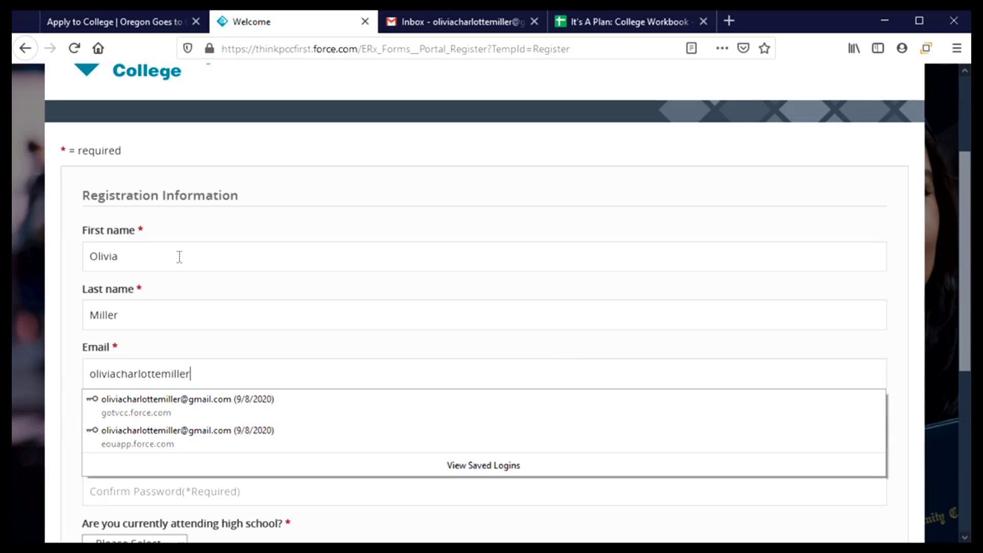
pyautogui.press('Tab')
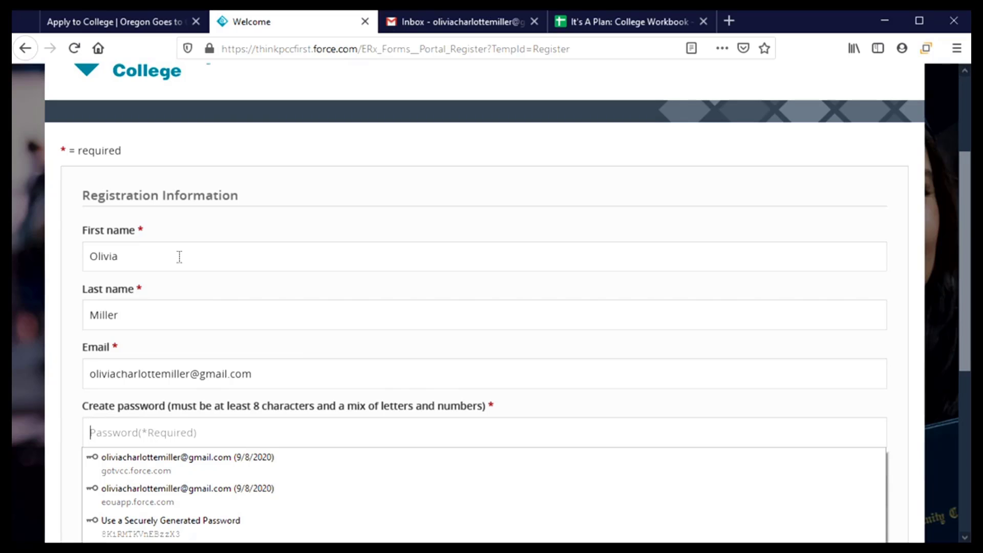
# - Create the account password and enter it again in Confirm password
pyautogui.write('*******')
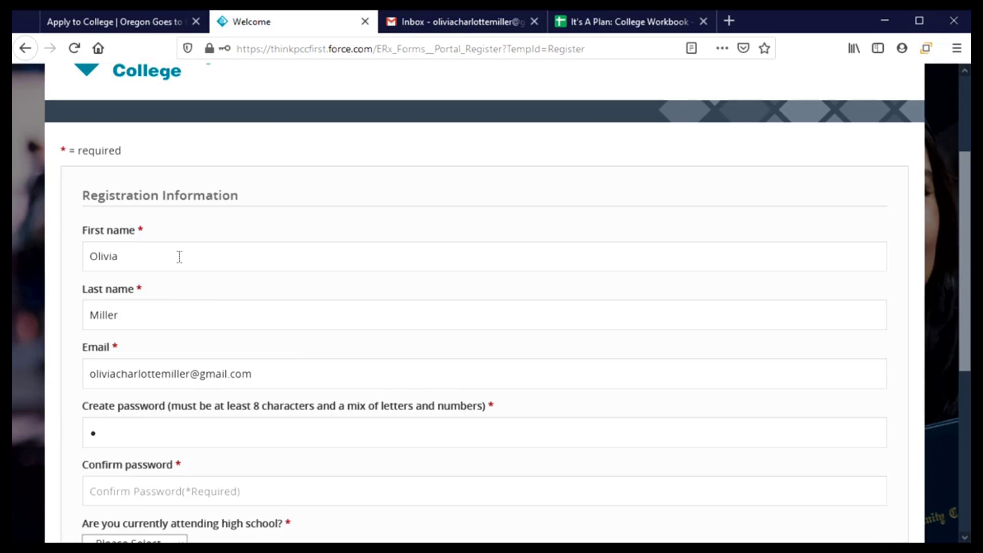
pyautogui.write('**')
pyautogui.press('Tab')
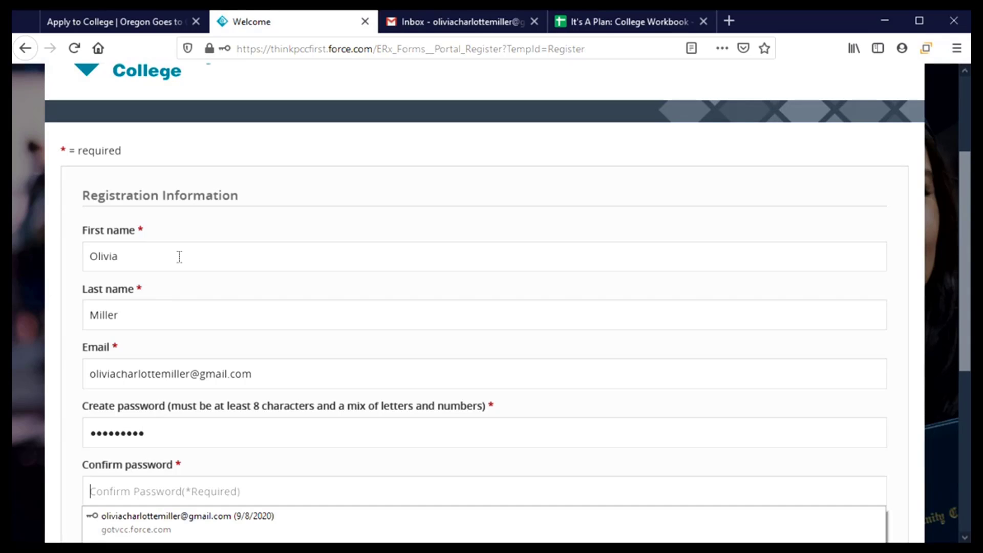
pyautogui.hotkey('shift', 'Tab')
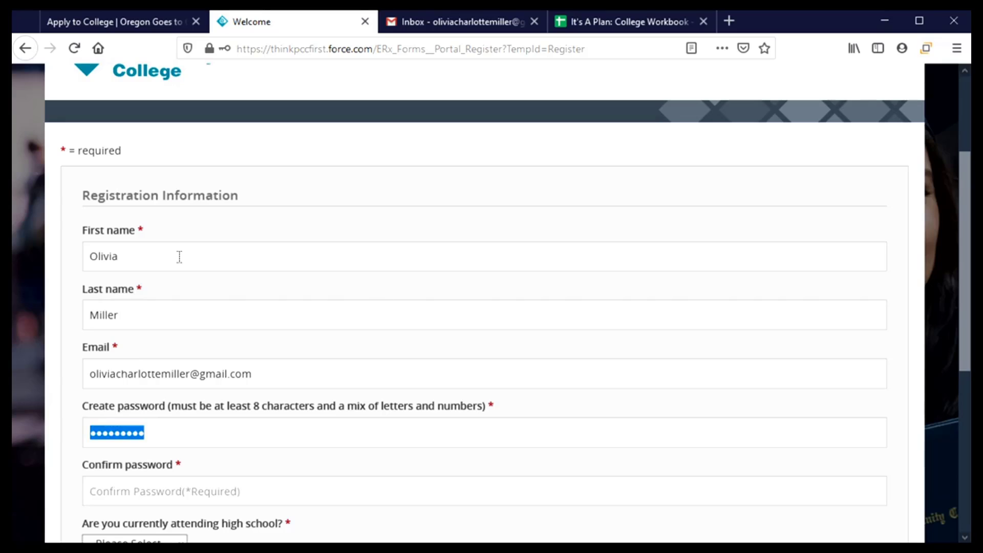
pyautogui.press('End')
pyautogui.write('****')
pyautogui.press('Tab')
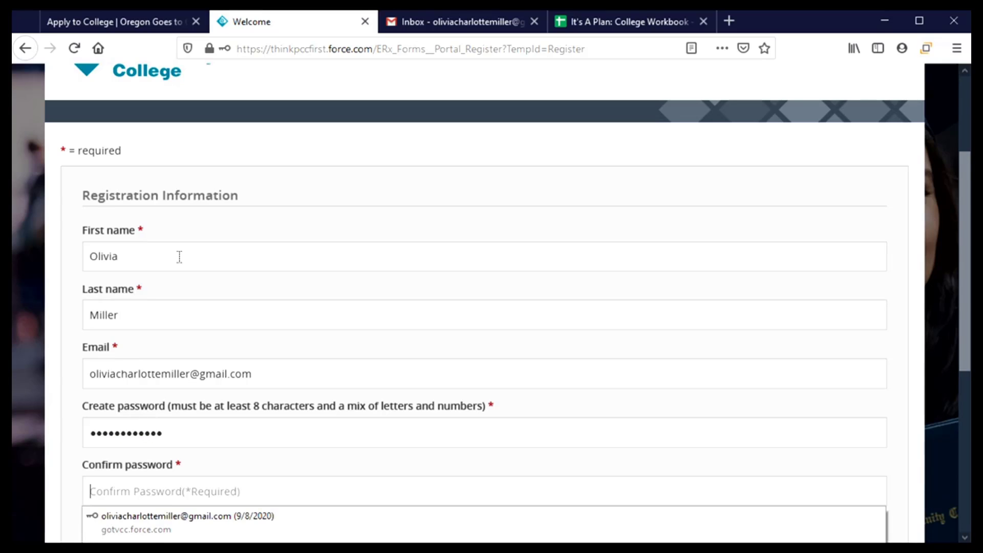
pyautogui.write('*********')
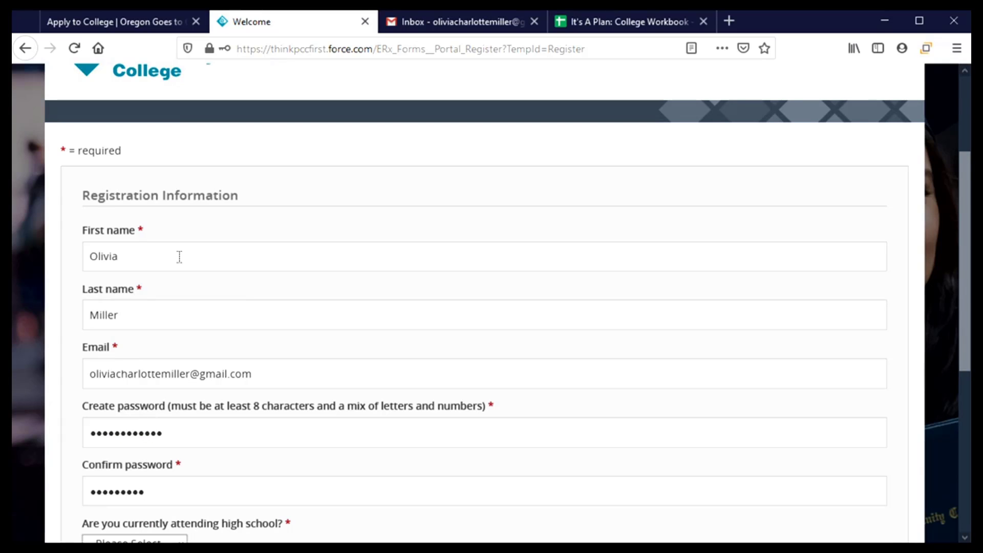
pyautogui.write('****')
# - Answer Yes to currently attending high school and pick Fall 2021 as the start term
pyautogui.scroll(-6, 219, 278)
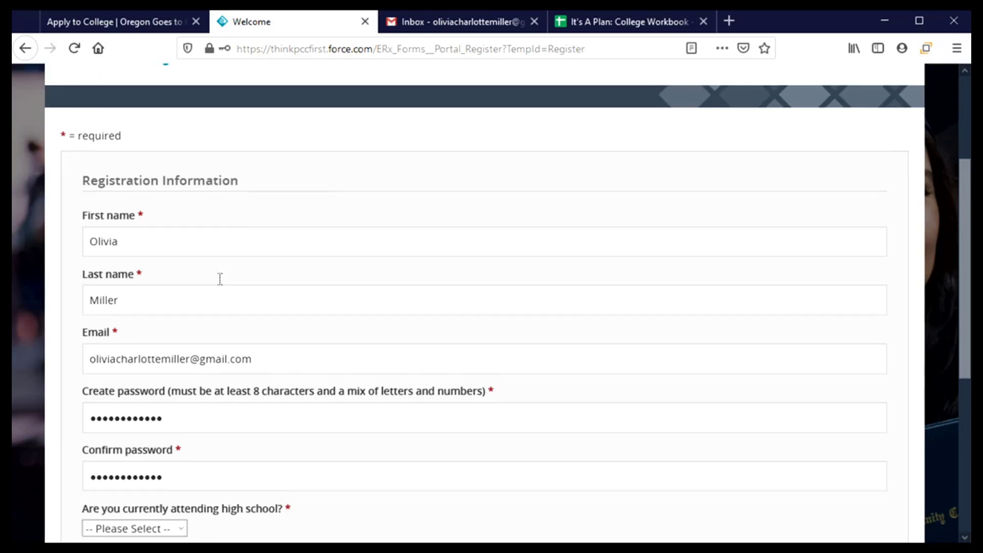
pyautogui.click(176, 245)
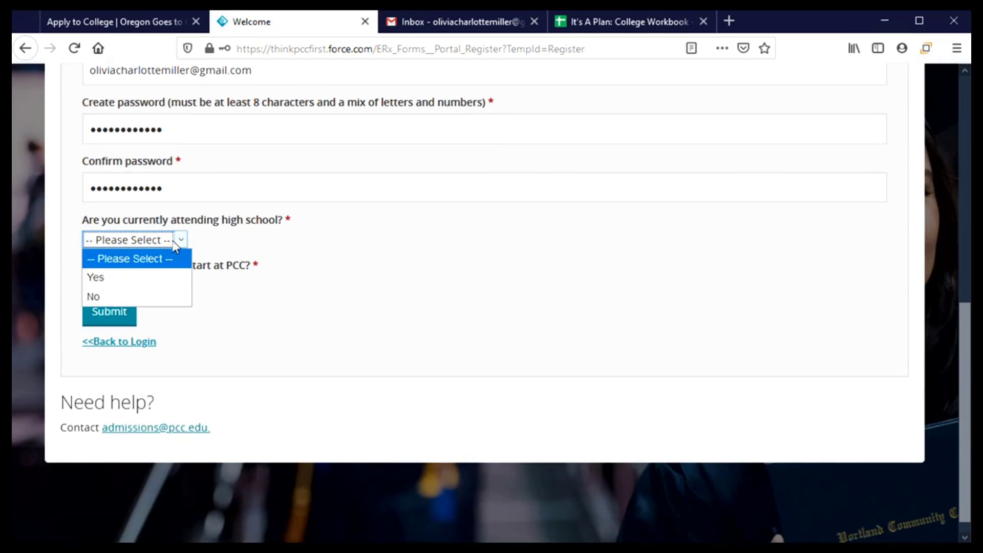
pyautogui.click(142, 279)
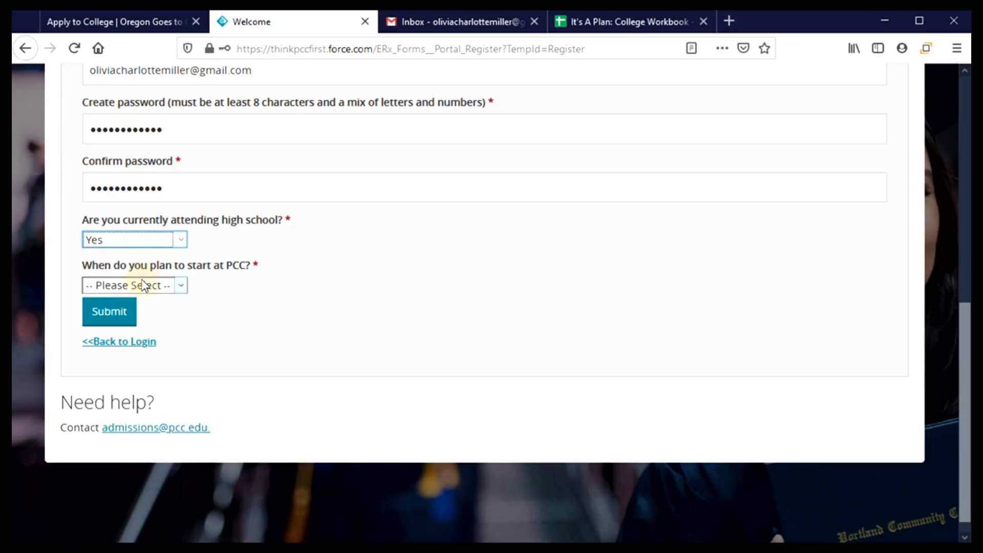
pyautogui.click(182, 285)
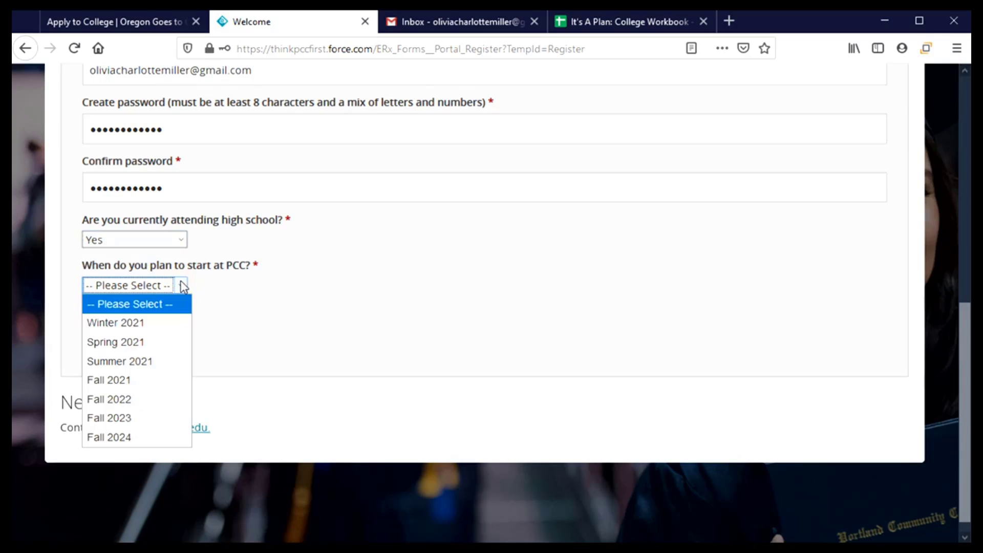
pyautogui.click(147, 381)
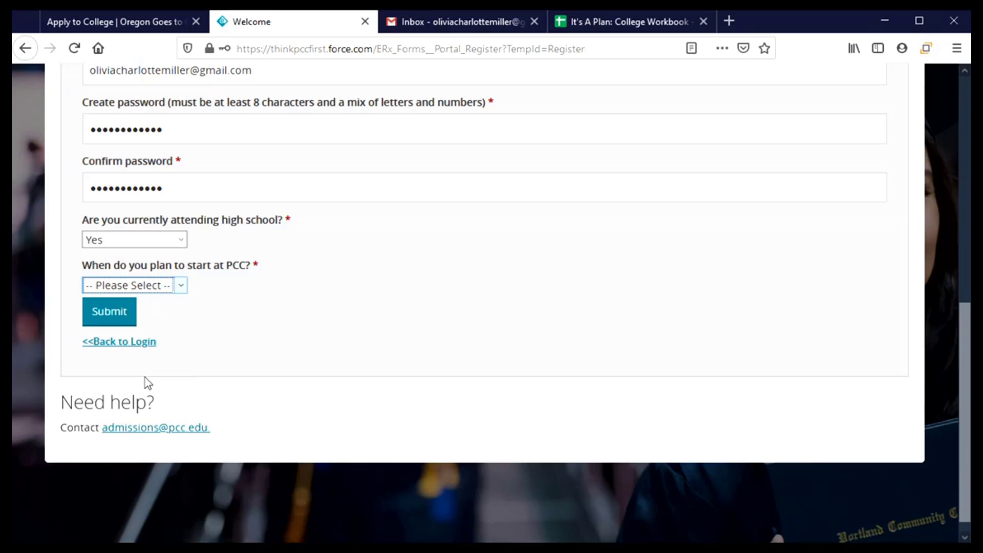
# - Submit the registration, decline Firefox's save-login prompt, and switch to the Gmail inbox
pyautogui.click(104, 313)
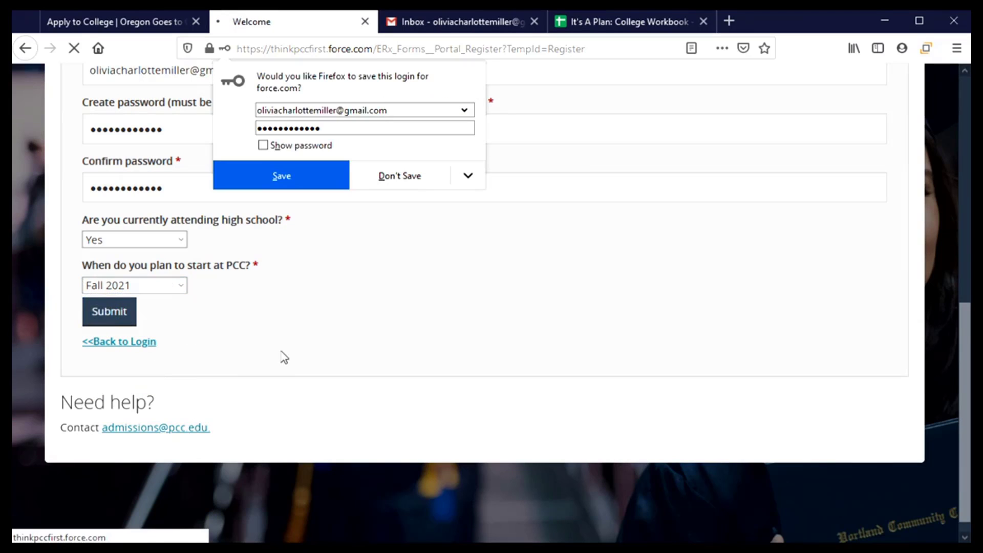
pyautogui.click(363, 174)
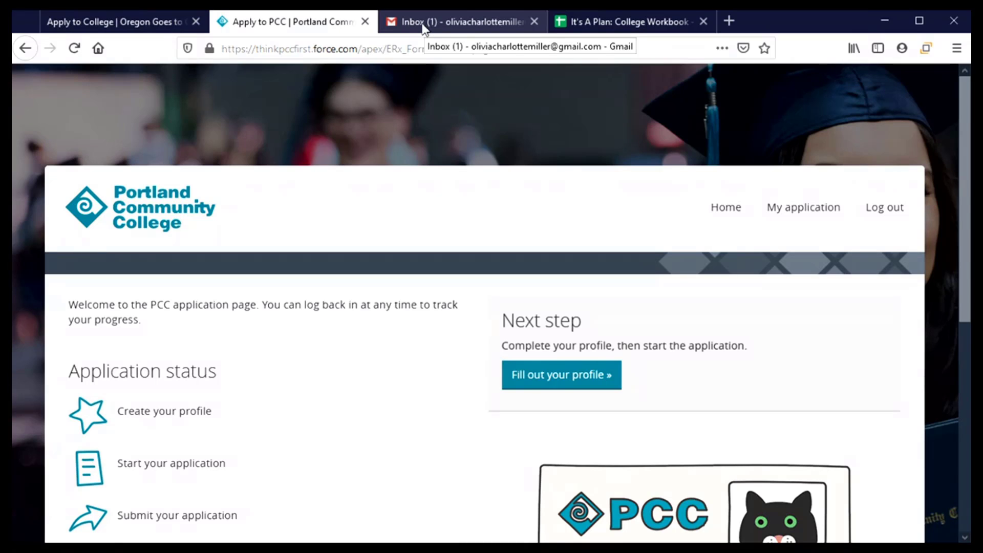
pyautogui.scroll(-2, 392, 391)
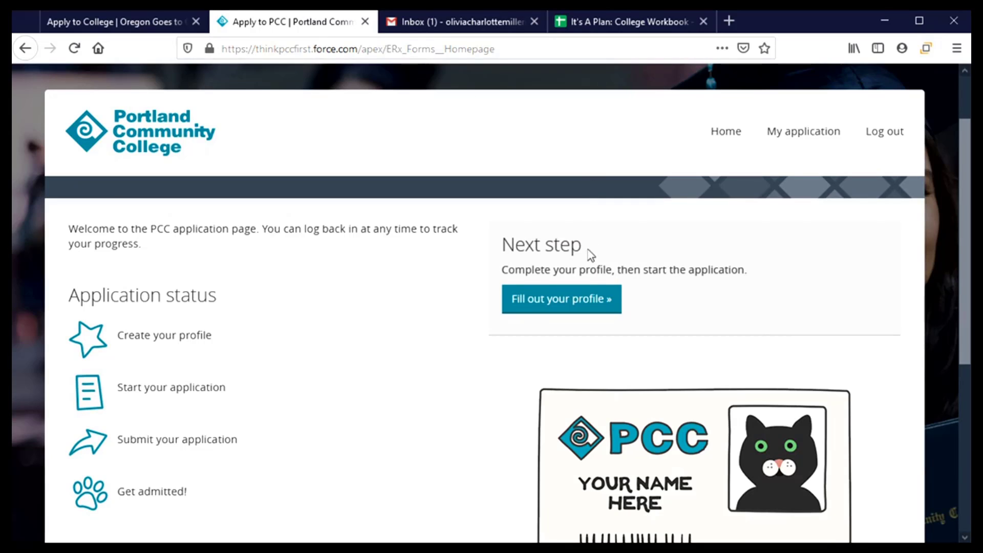
pyautogui.click(452, 21)
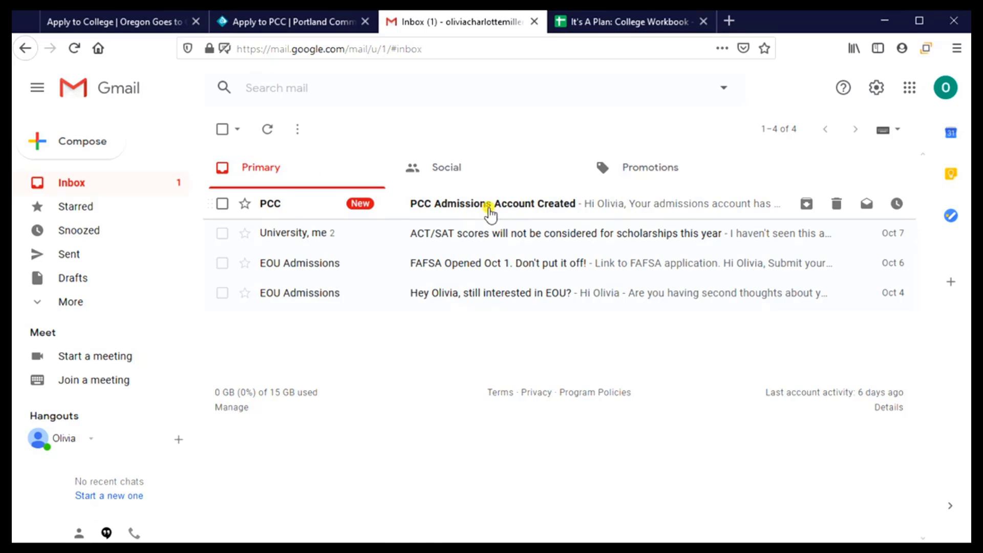
# - Read the 'PCC Admissions Account Created' email, then return to the 'Apply to PCC' tab
pyautogui.click(489, 210)
pyautogui.scroll(-3, 515, 330)
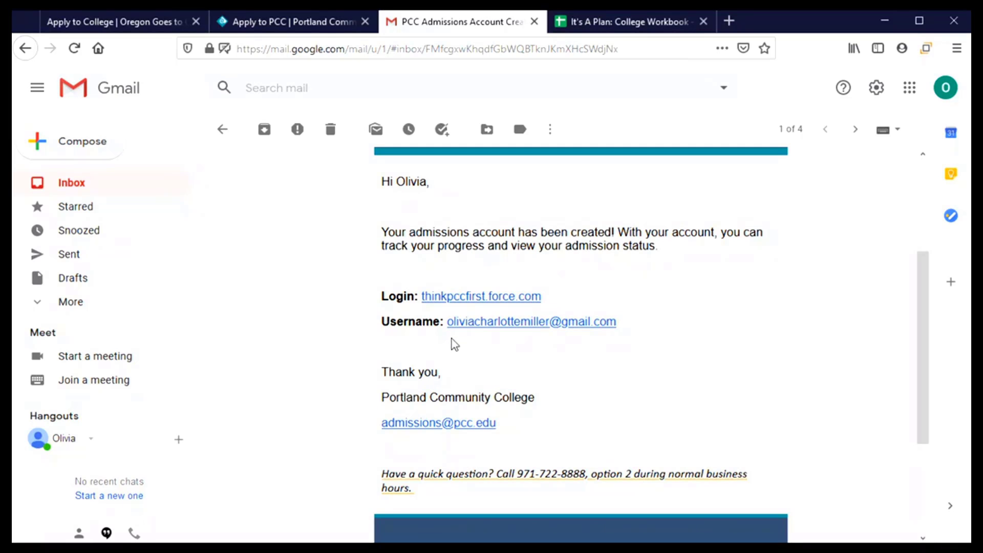
pyautogui.click(310, 21)
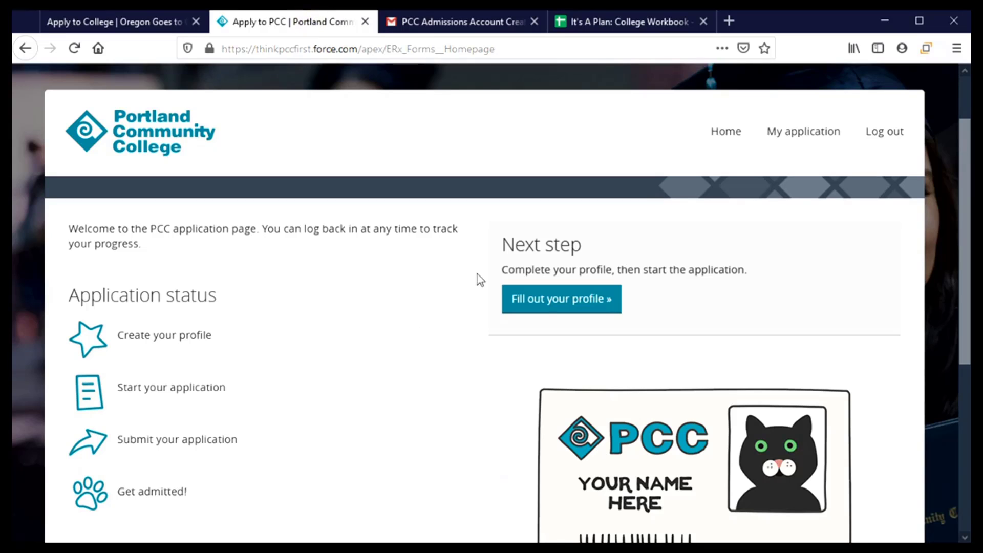
# - Open 'Fill out your profile' and enter the applicant's middle initial and preferred first name
pyautogui.click(568, 302)
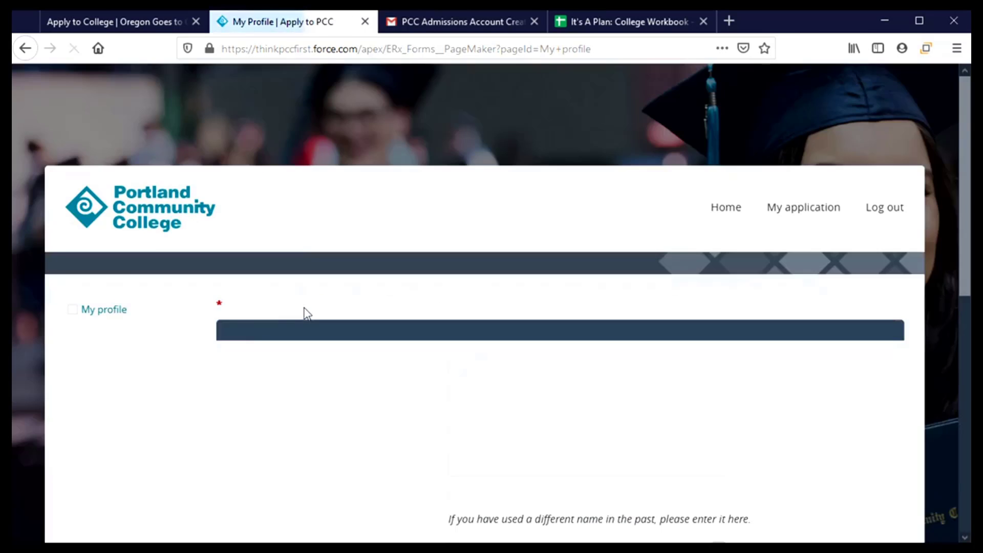
pyautogui.scroll(-3, 307, 314)
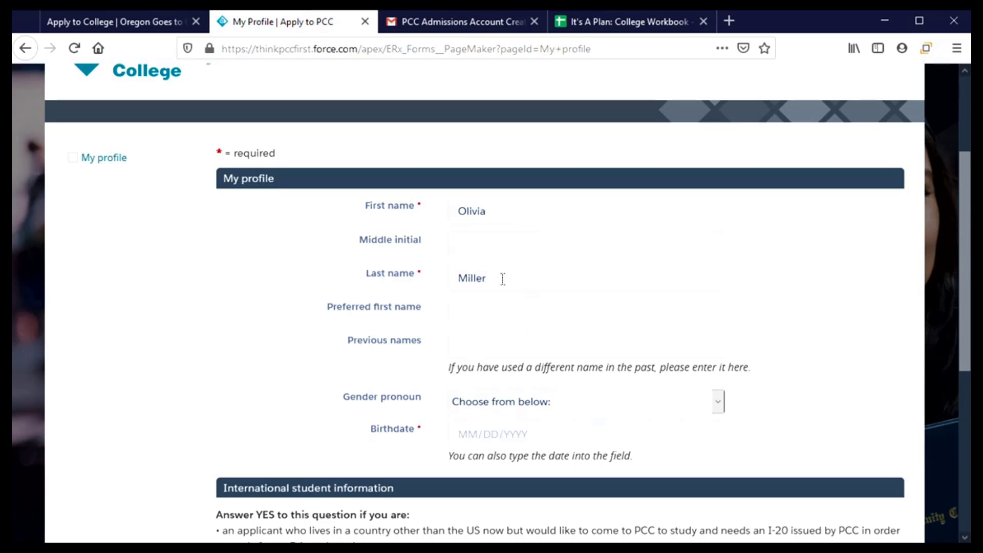
pyautogui.click(482, 246)
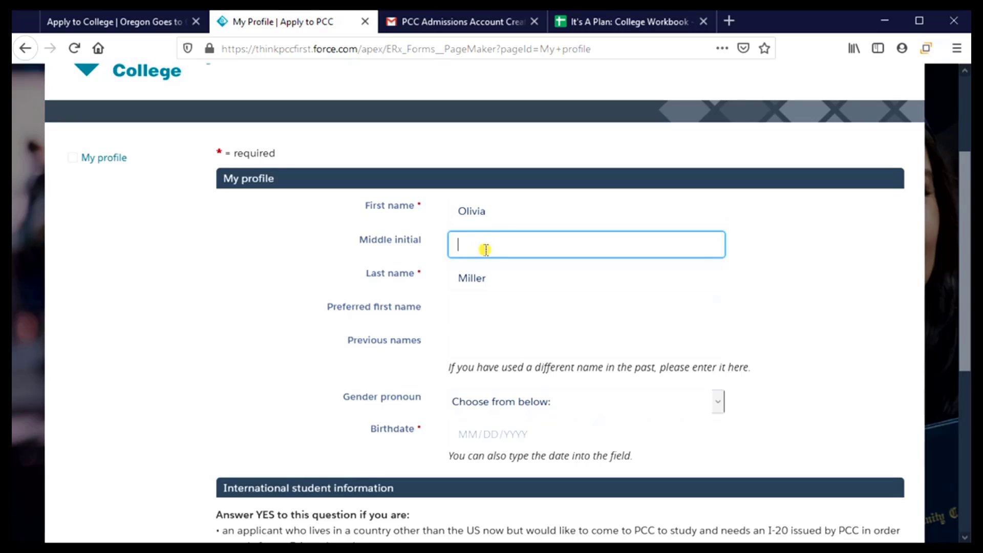
pyautogui.write('C')
pyautogui.click(480, 308)
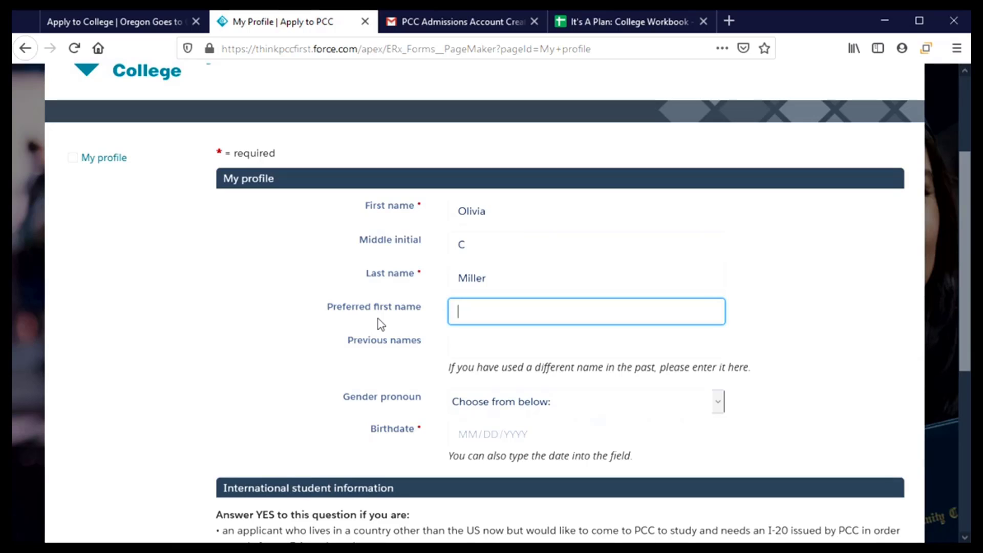
pyautogui.write('Livvy')
pyautogui.scroll(-3, 550, 347)
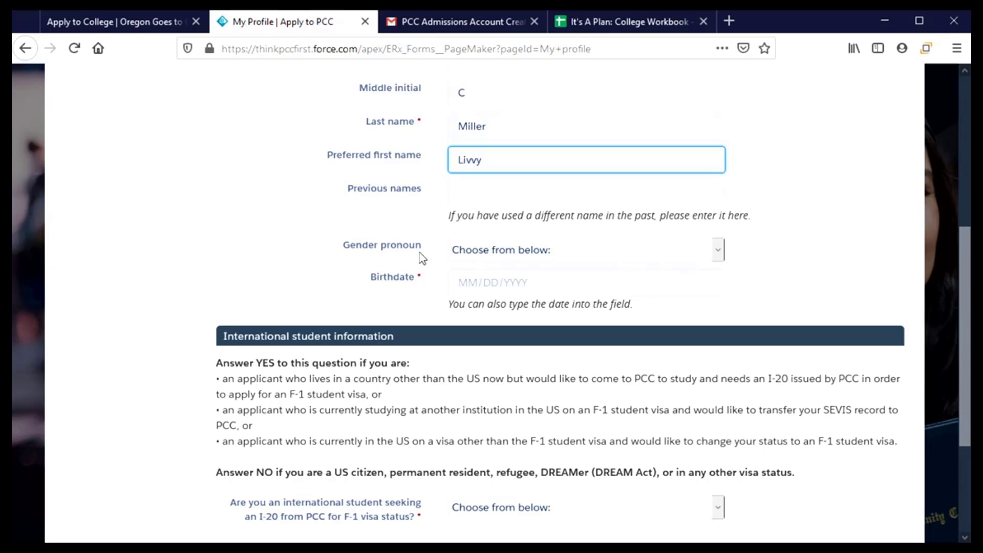
# - Choose 'She, Her, Hers' pronouns and pick birthdate January 1, 2003 from the calendar
pyautogui.click(713, 258)
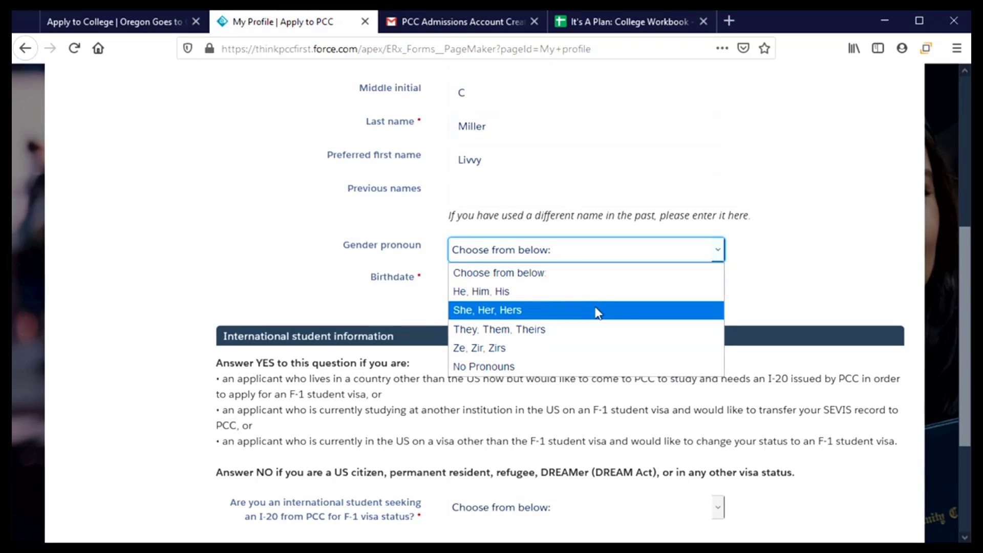
pyautogui.click(621, 311)
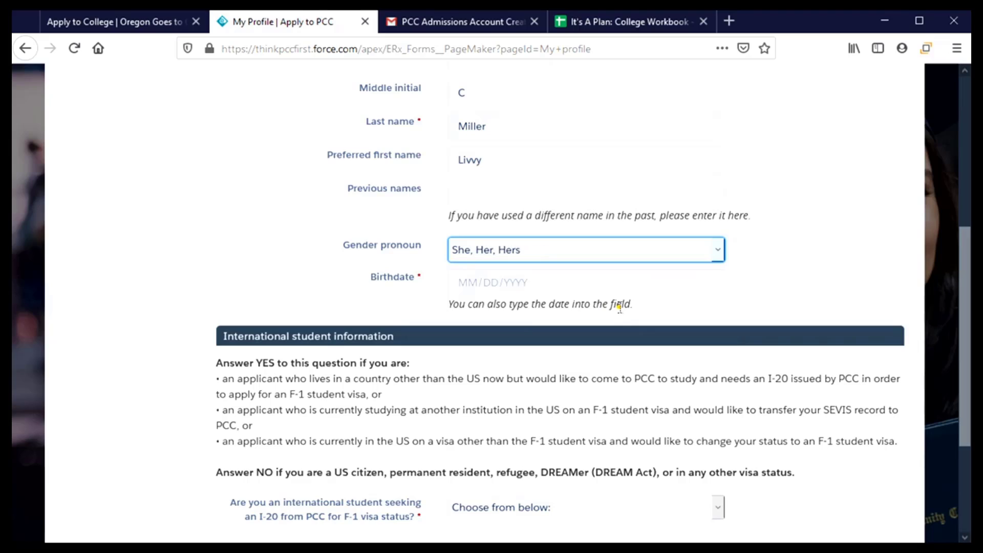
pyautogui.click(668, 282)
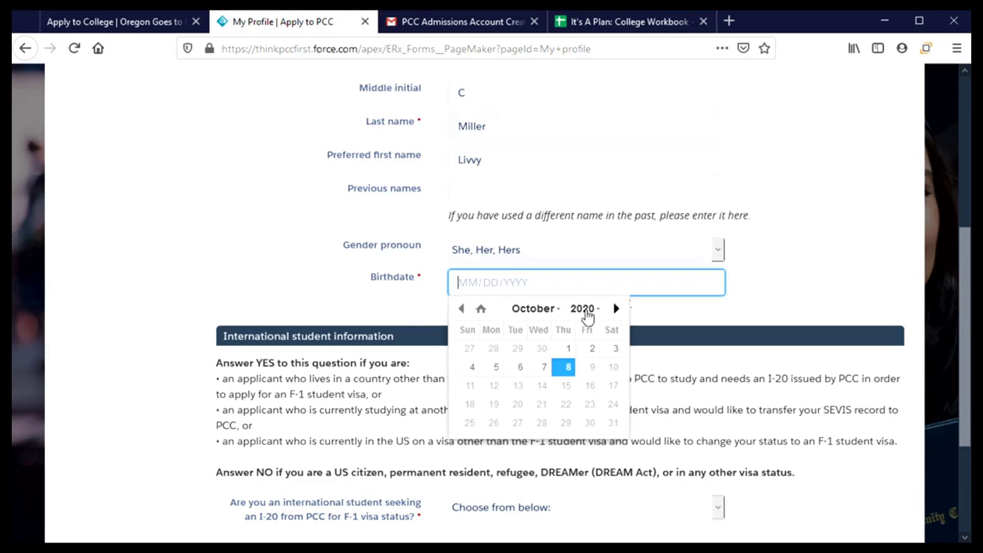
pyautogui.click(598, 309)
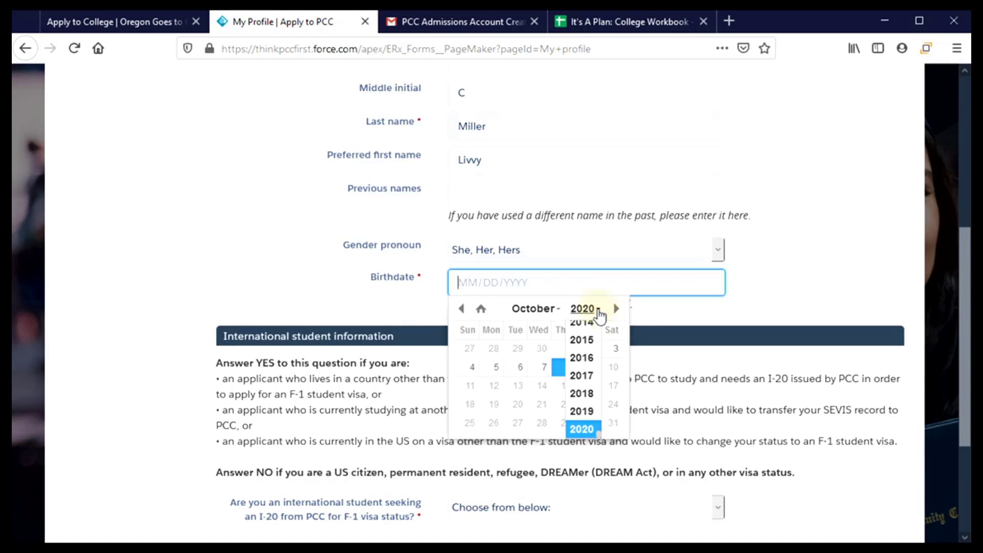
pyautogui.scroll(3, 587, 390)
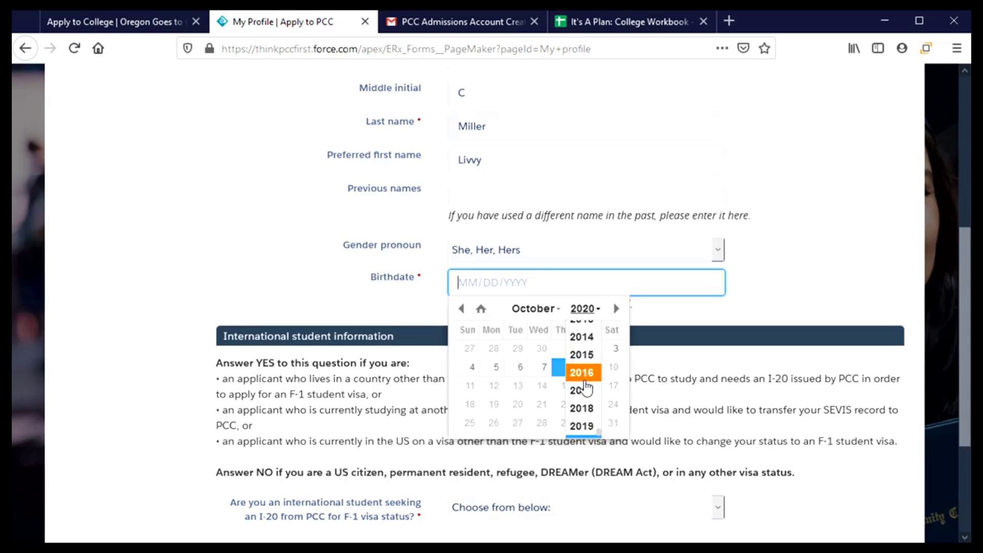
pyautogui.scroll(3, 587, 389)
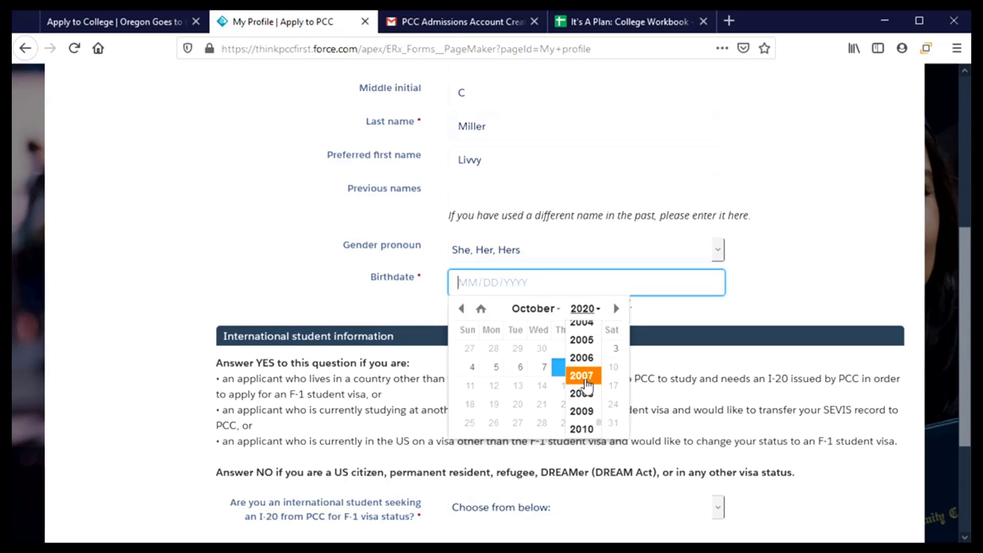
pyautogui.scroll(1, 586, 345)
pyautogui.click(587, 343)
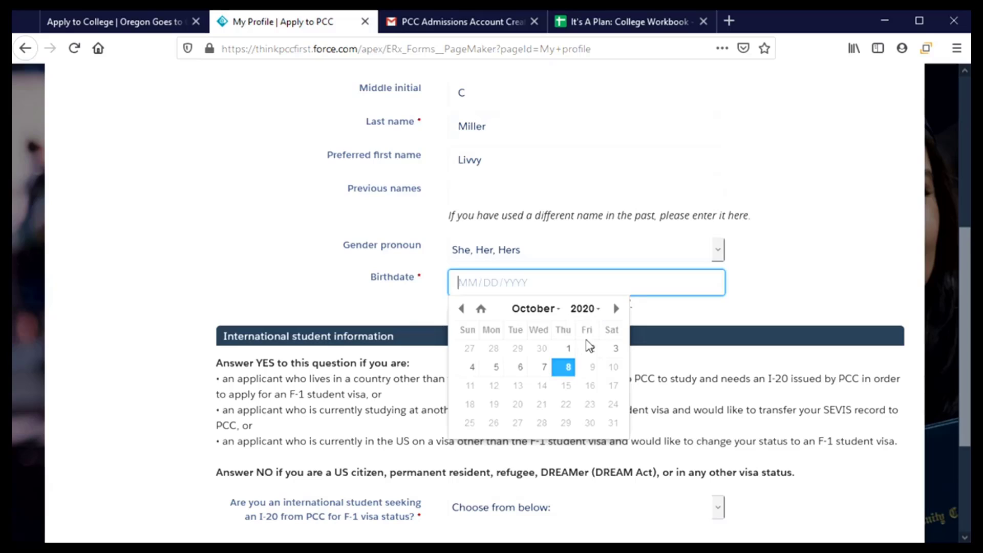
pyautogui.click(557, 314)
pyautogui.scroll(3, 545, 345)
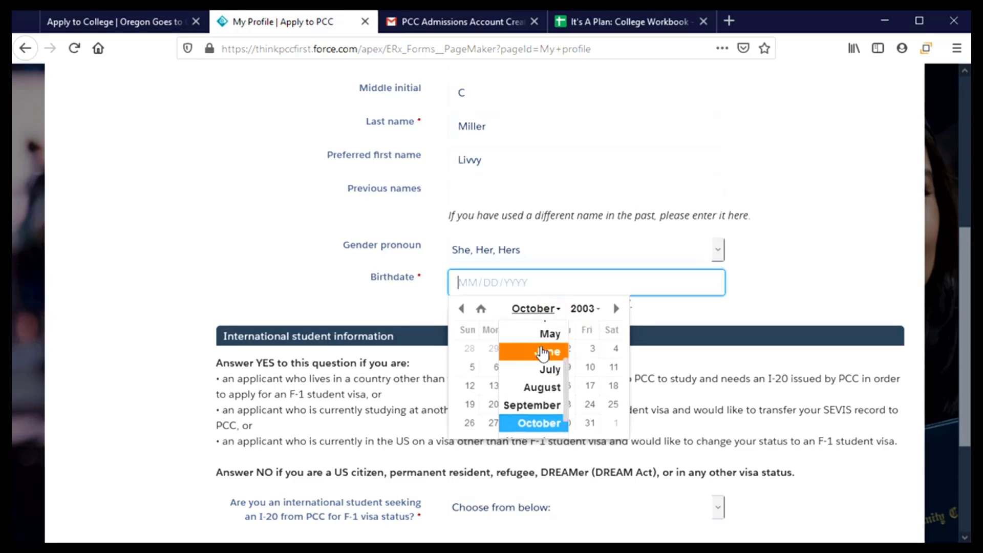
pyautogui.scroll(2, 543, 351)
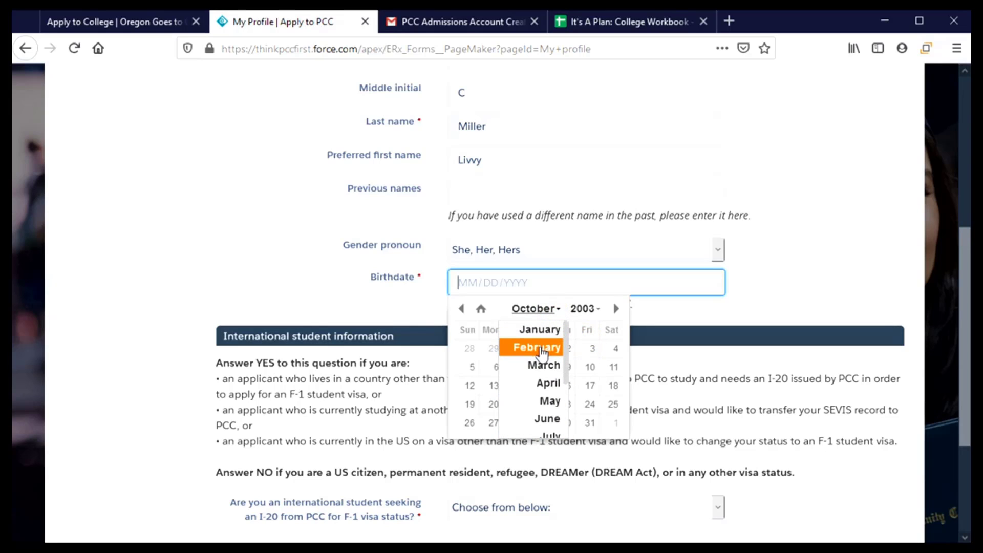
pyautogui.click(542, 331)
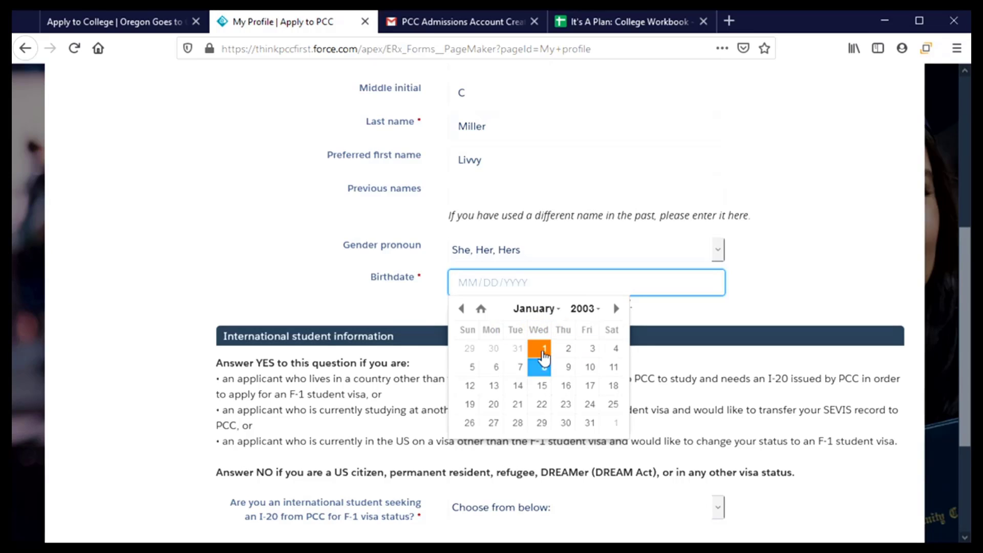
pyautogui.click(543, 353)
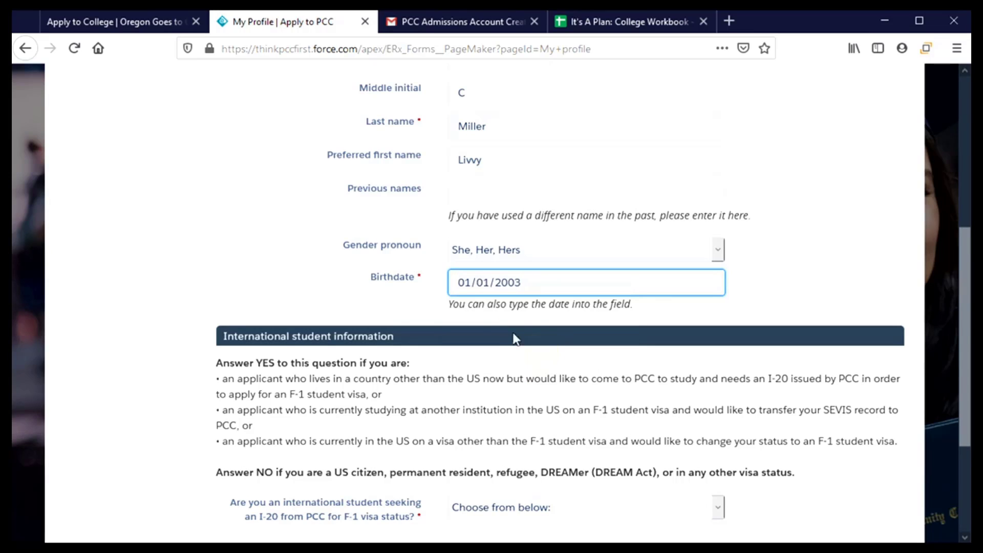
# - Answer No to 'Are you an international student seeking an I-20'
pyautogui.scroll(-3, 412, 313)
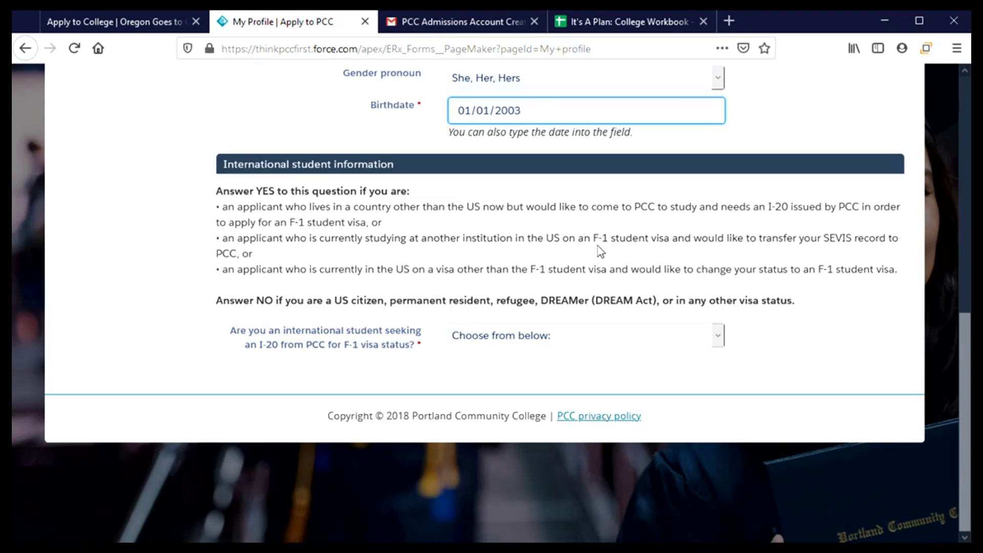
pyautogui.click(559, 336)
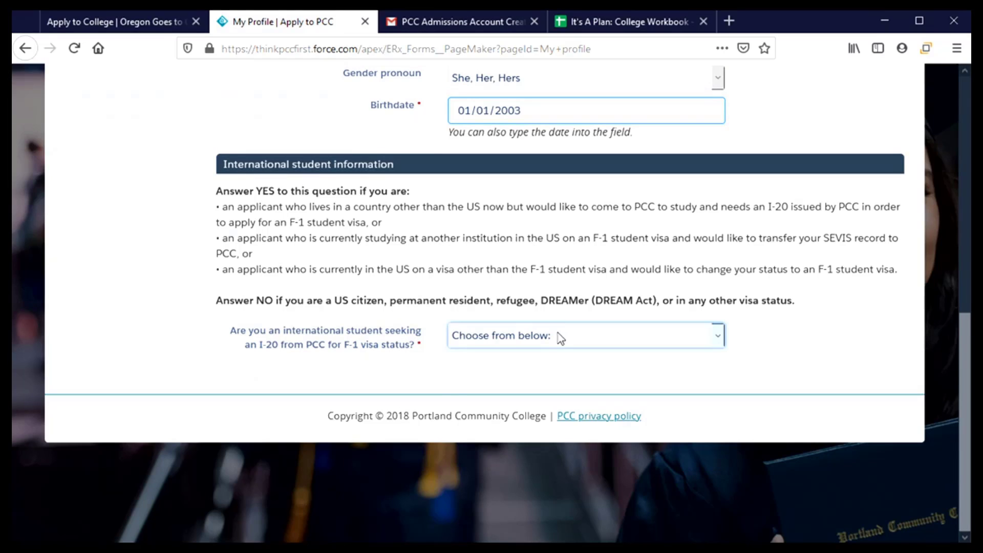
pyautogui.click(487, 383)
pyautogui.scroll(-4, 371, 352)
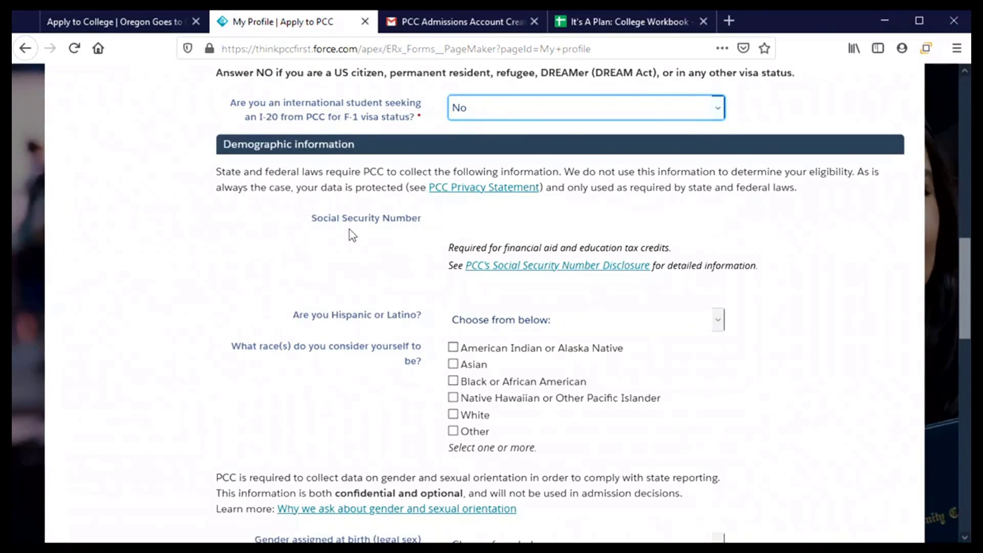
# - Type the applicant's Social Security Number, select Yes for Hispanic or Latino, and check White for race
pyautogui.click(451, 228)
pyautogui.write('•••••')
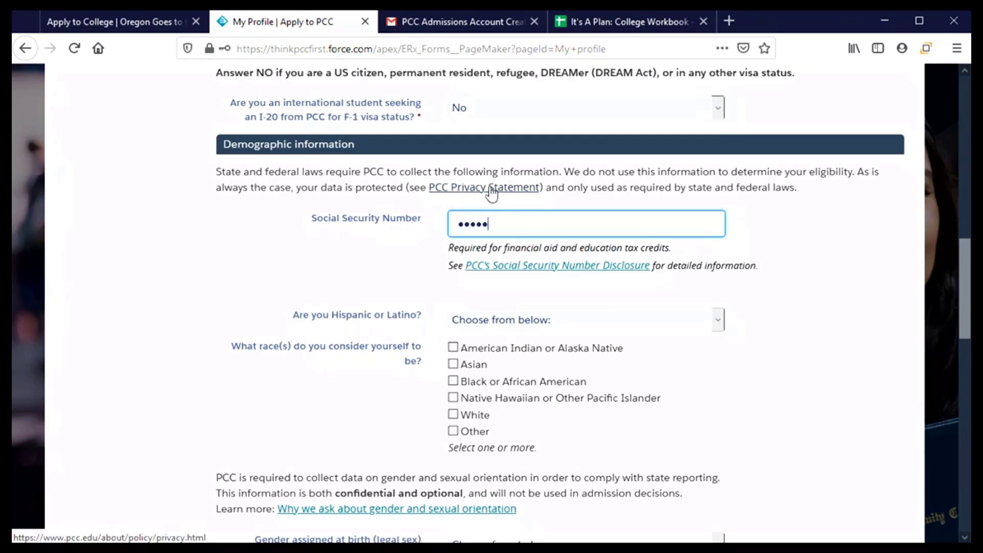
pyautogui.write('••••')
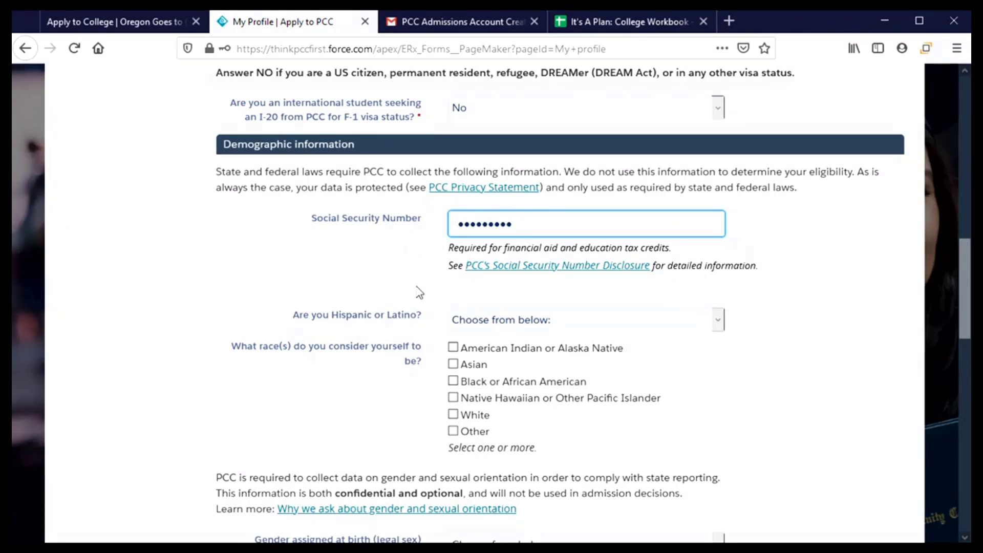
pyautogui.scroll(-1, 414, 279)
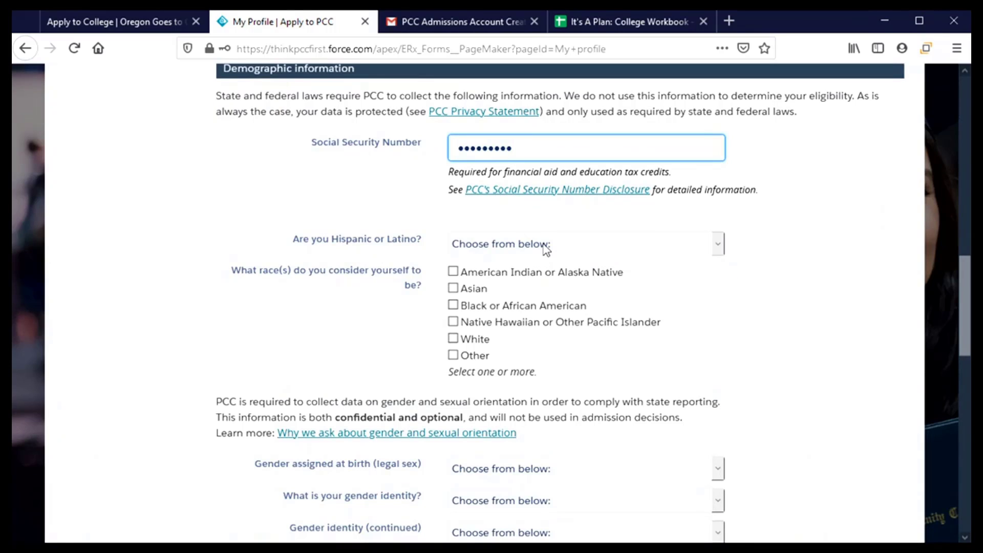
pyautogui.click(649, 253)
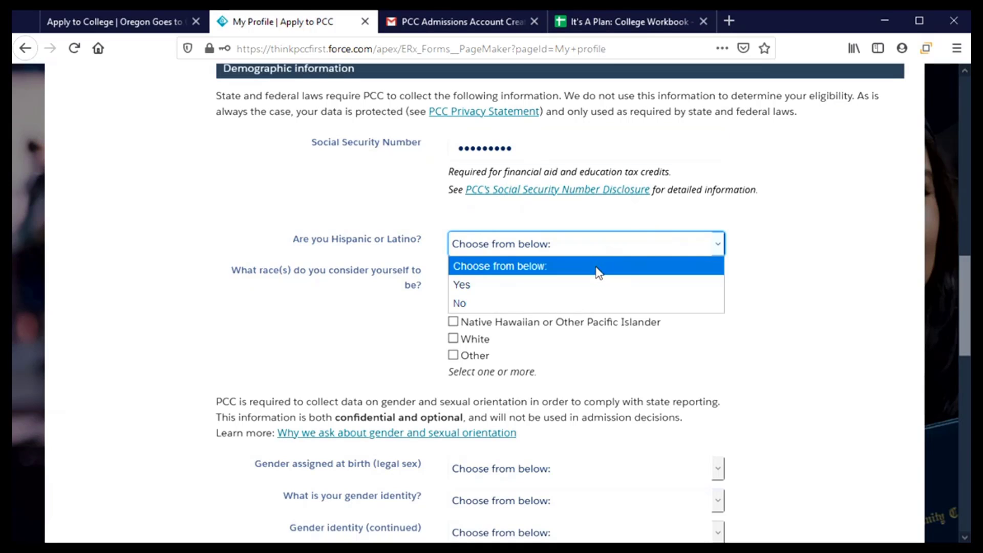
pyautogui.click(594, 288)
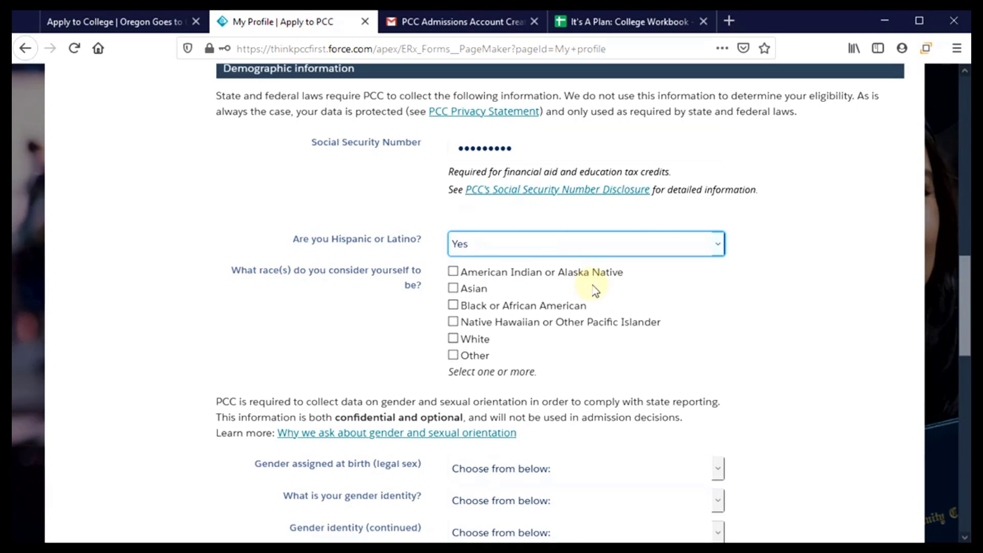
pyautogui.click(453, 338)
pyautogui.scroll(-1, 692, 315)
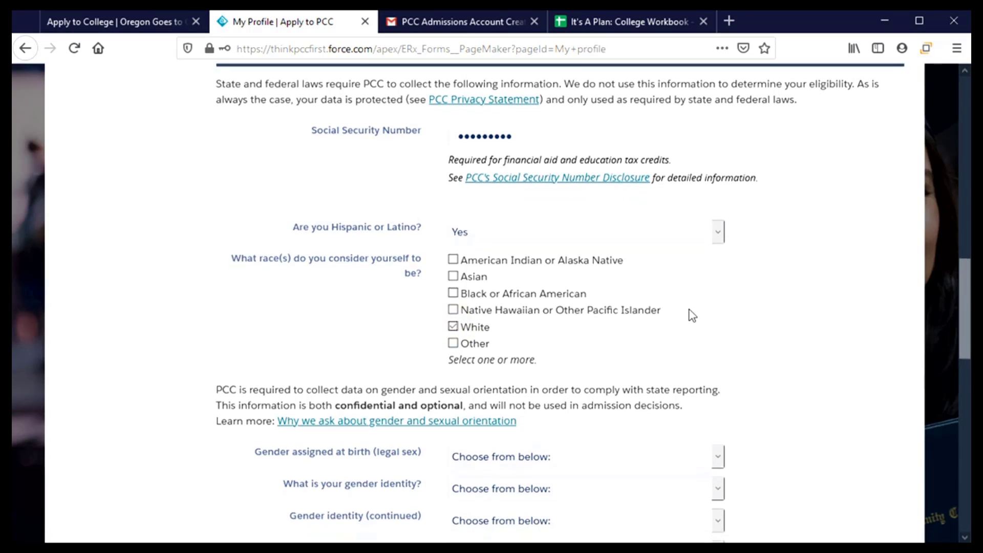
pyautogui.scroll(-4, 692, 315)
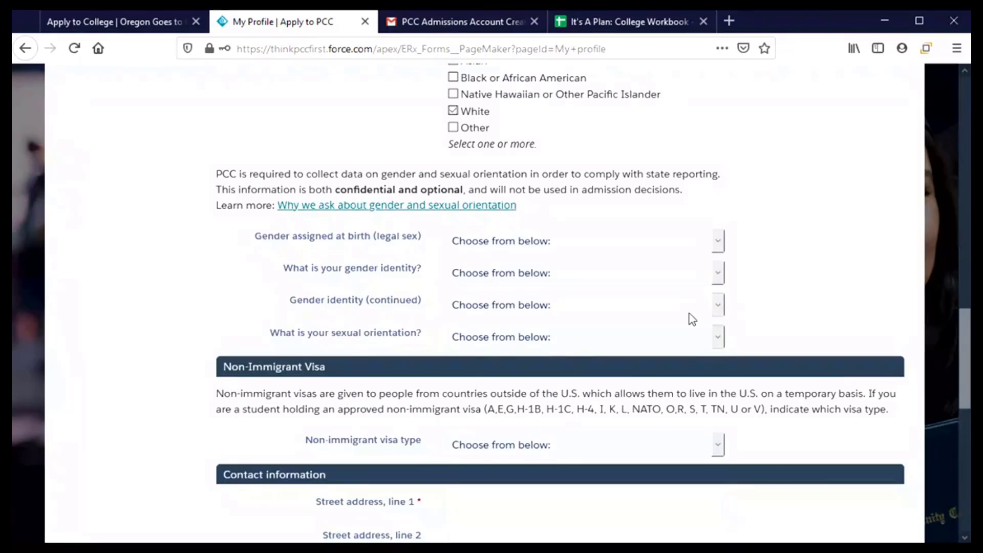
# - Select Female as gender assigned at birth and Woman as gender identity, leaving continued identity and sexual orientation blank
pyautogui.scroll(-2, 692, 318)
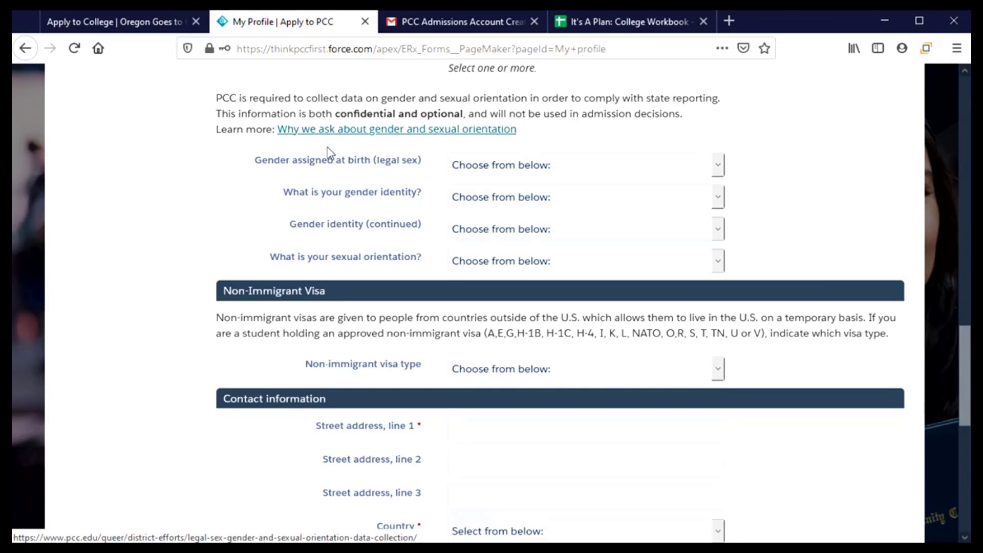
pyautogui.click(722, 168)
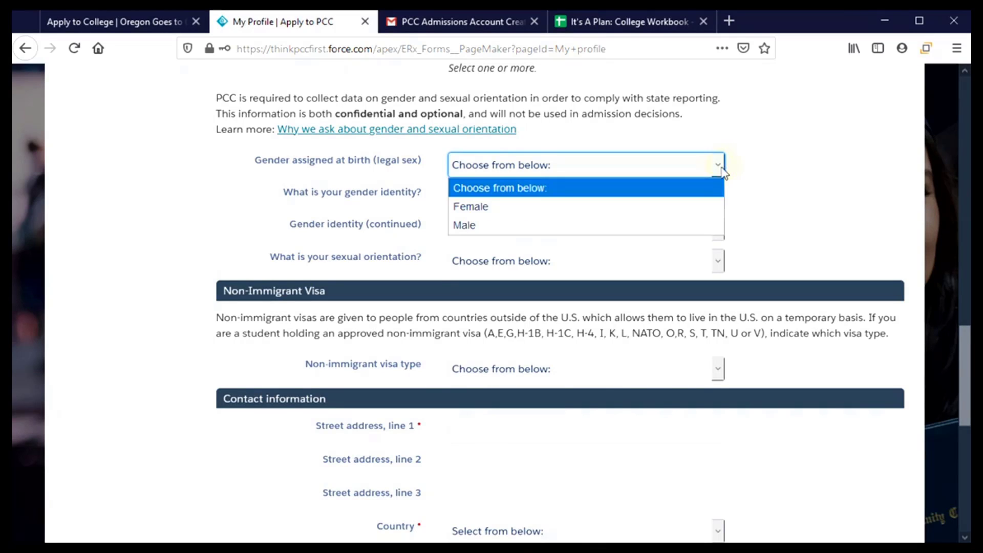
pyautogui.click(704, 206)
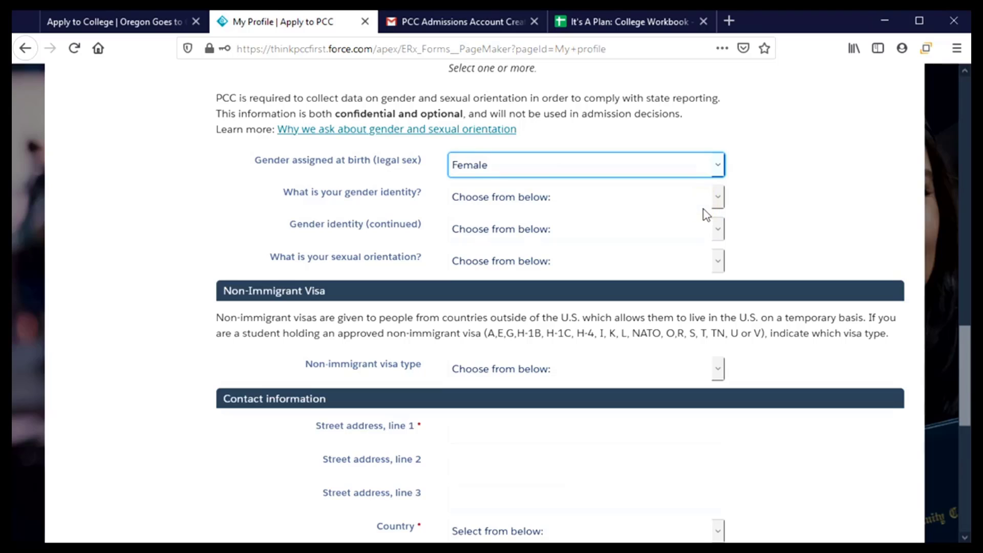
pyautogui.click(717, 206)
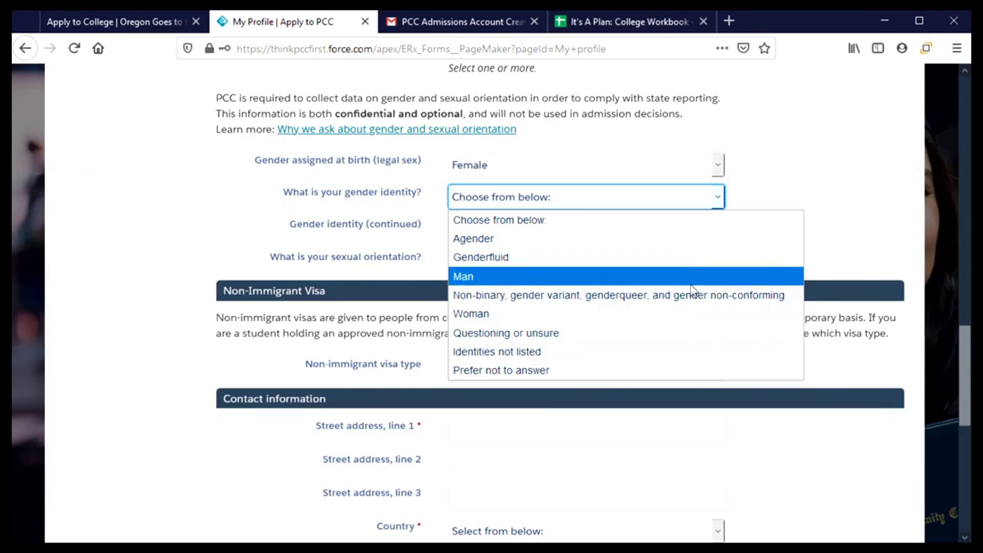
pyautogui.click(694, 314)
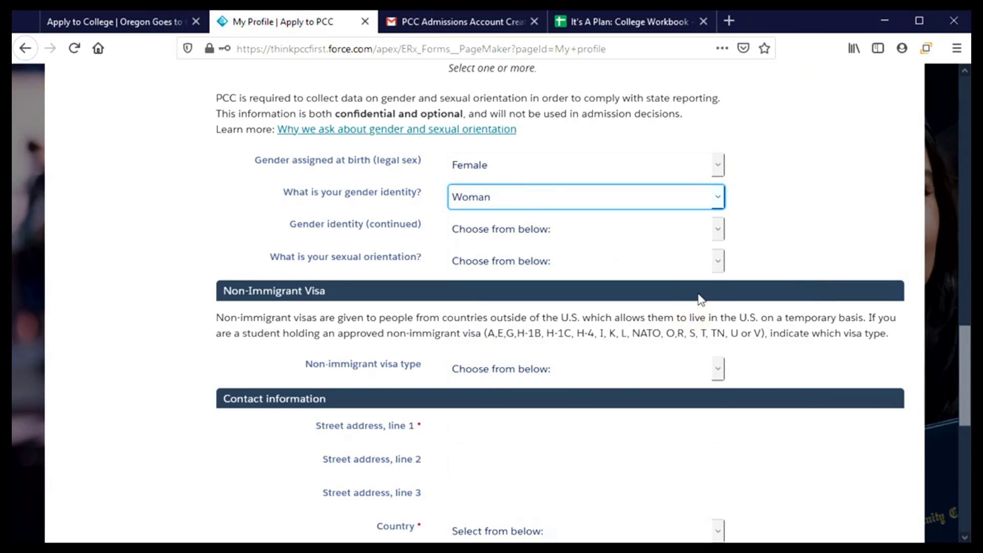
pyautogui.click(718, 232)
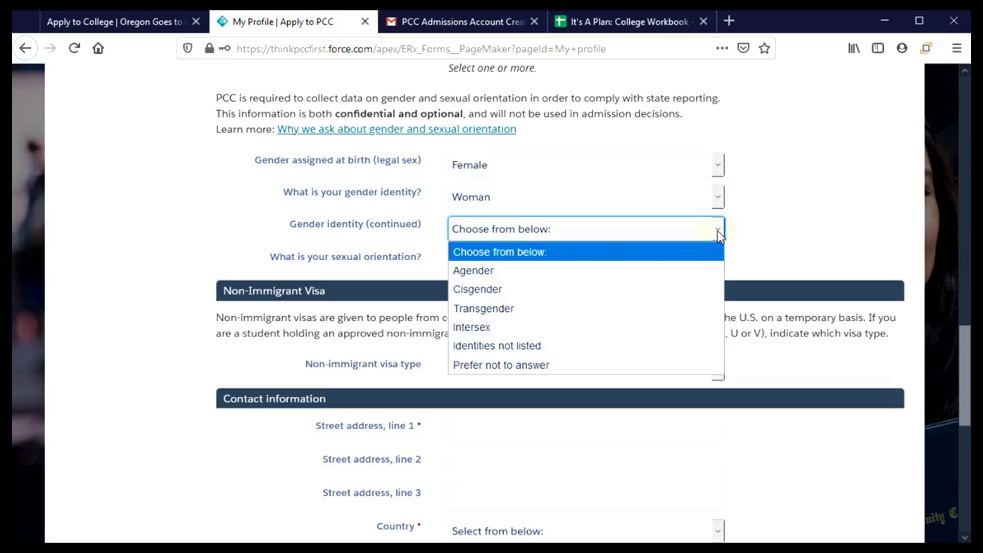
pyautogui.click(697, 251)
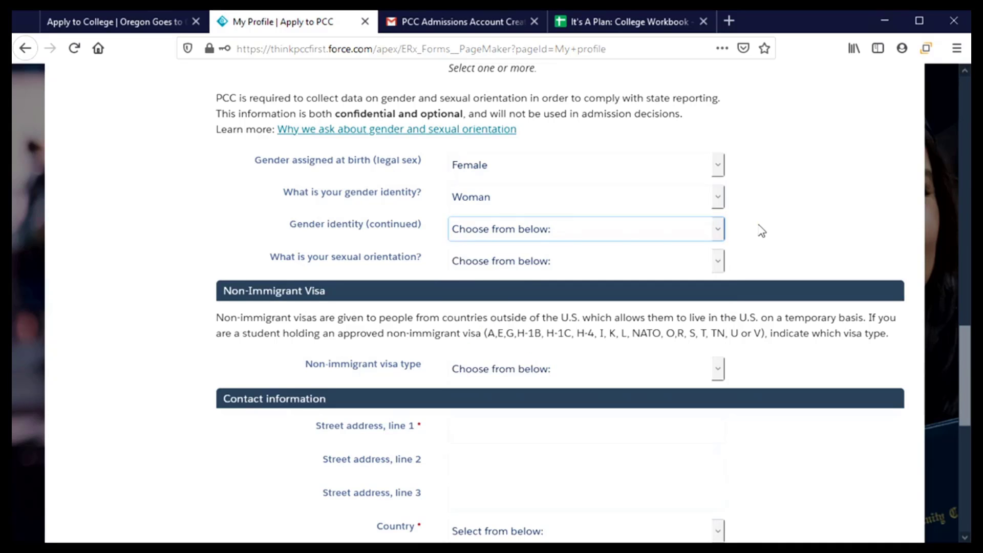
pyautogui.scroll(-3, 760, 229)
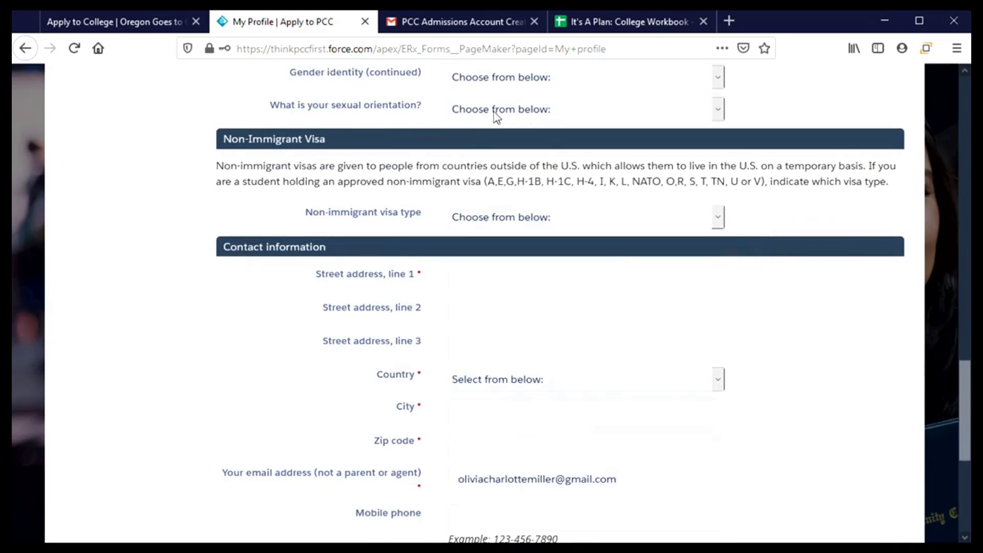
pyautogui.click(715, 112)
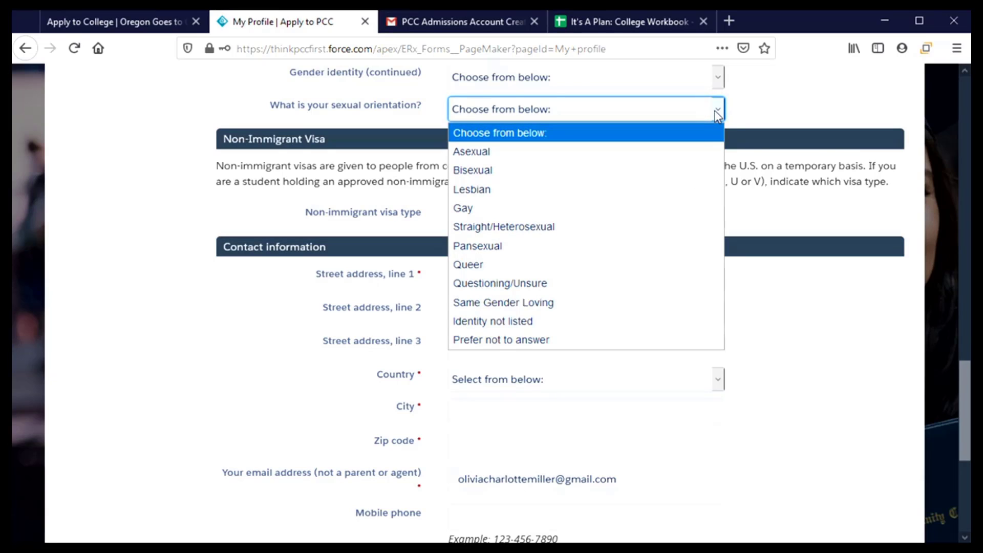
pyautogui.click(715, 112)
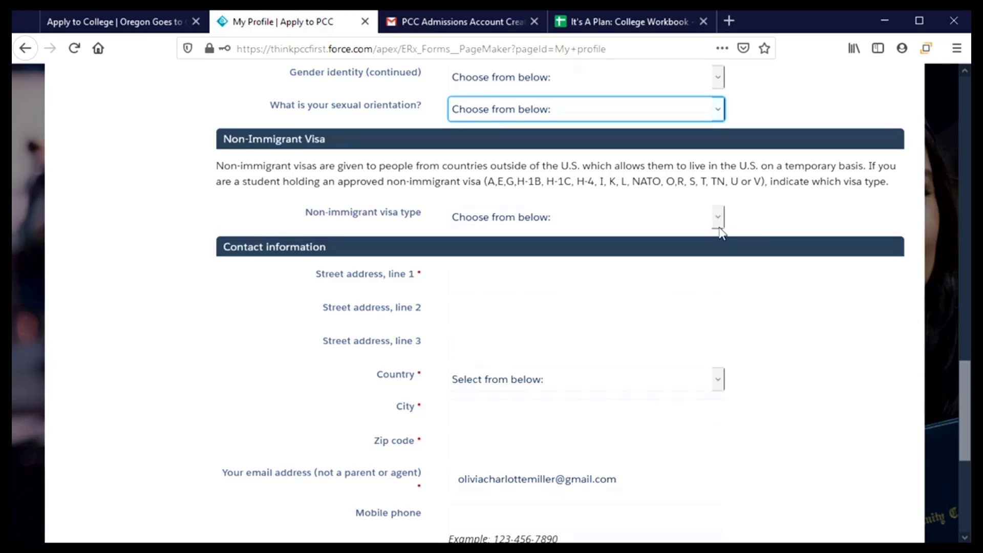
# - Enter both street address lines and choose United States as the country
pyautogui.scroll(-2, 750, 227)
pyautogui.scroll(-1, 788, 301)
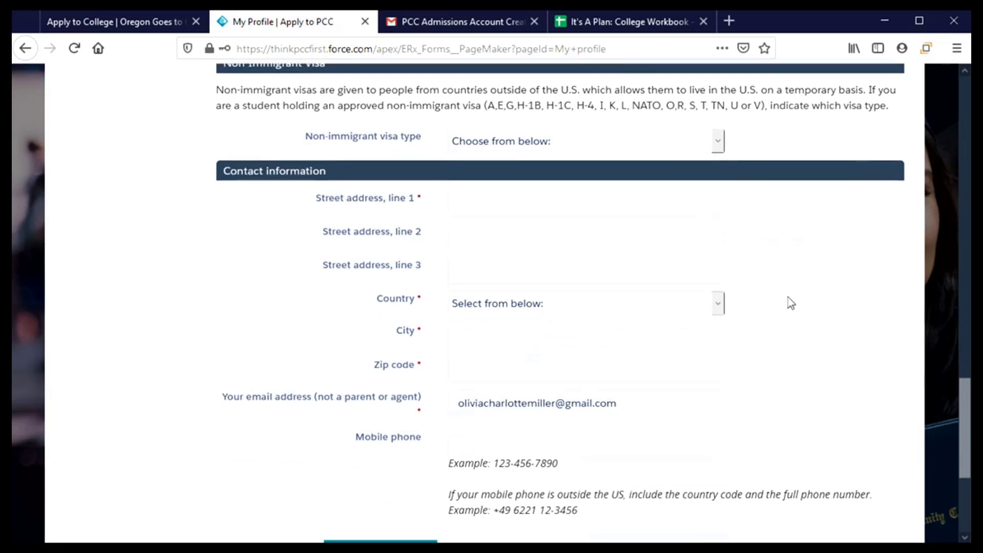
pyautogui.scroll(-2, 834, 310)
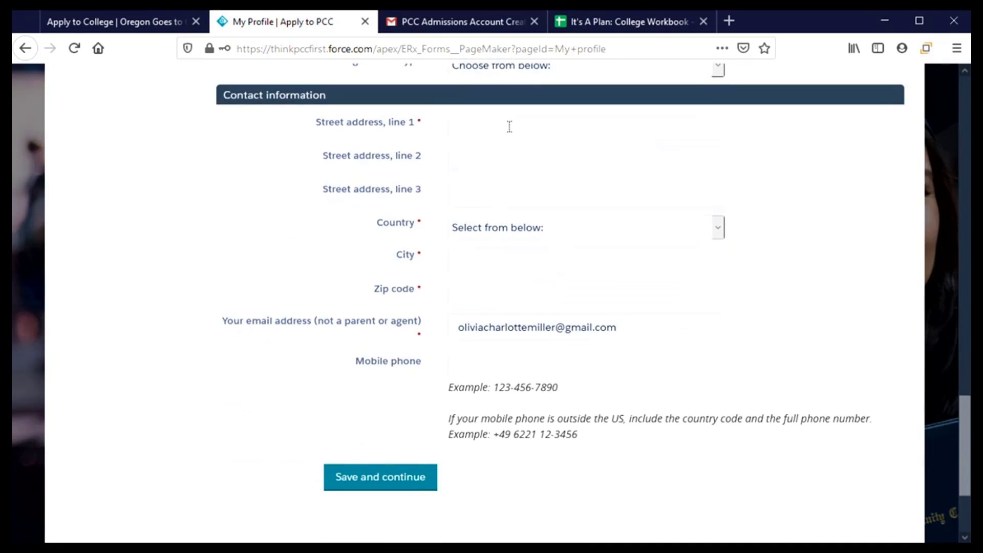
pyautogui.click(509, 127)
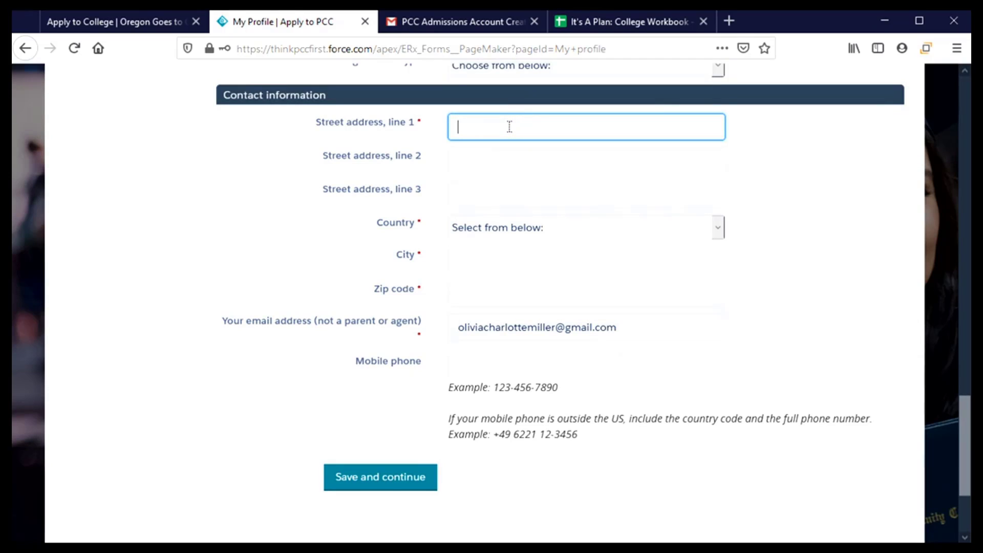
pyautogui.press('Tab')
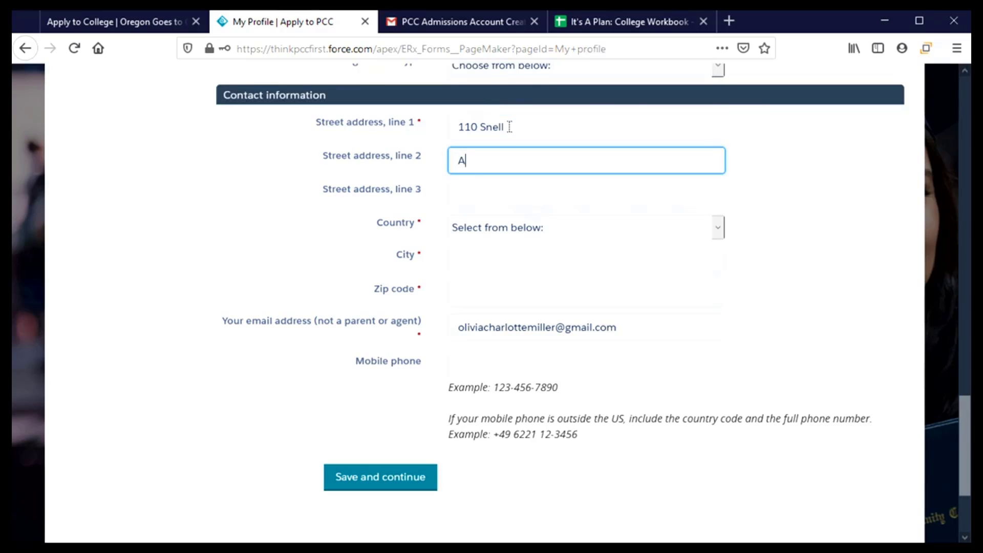
pyautogui.click(720, 230)
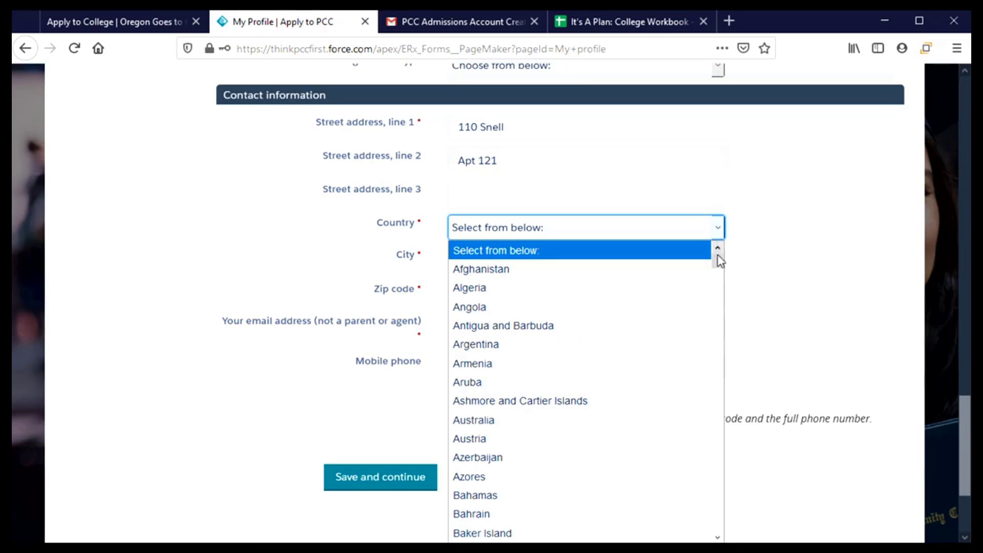
pyautogui.moveTo(720, 261); pyautogui.dragTo(729, 520)
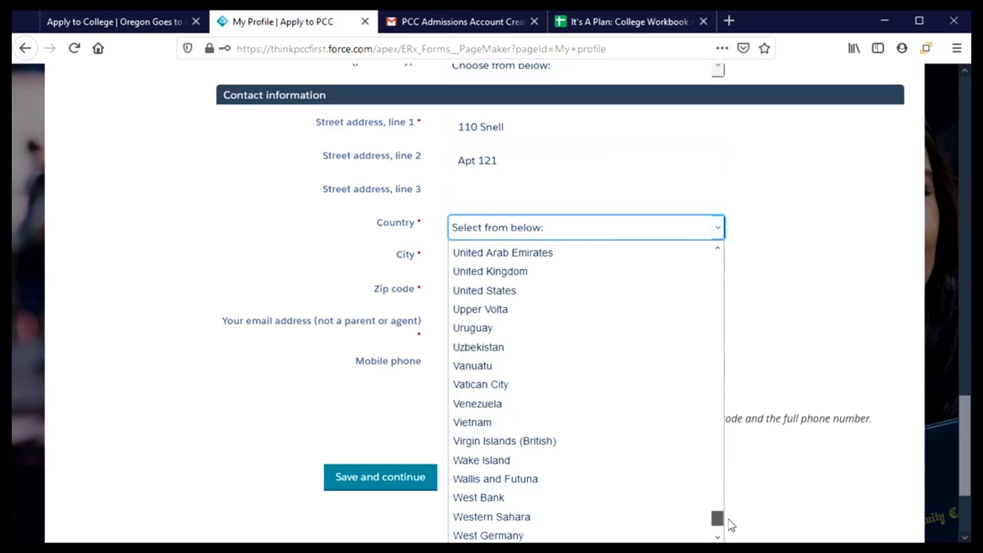
pyautogui.click(521, 291)
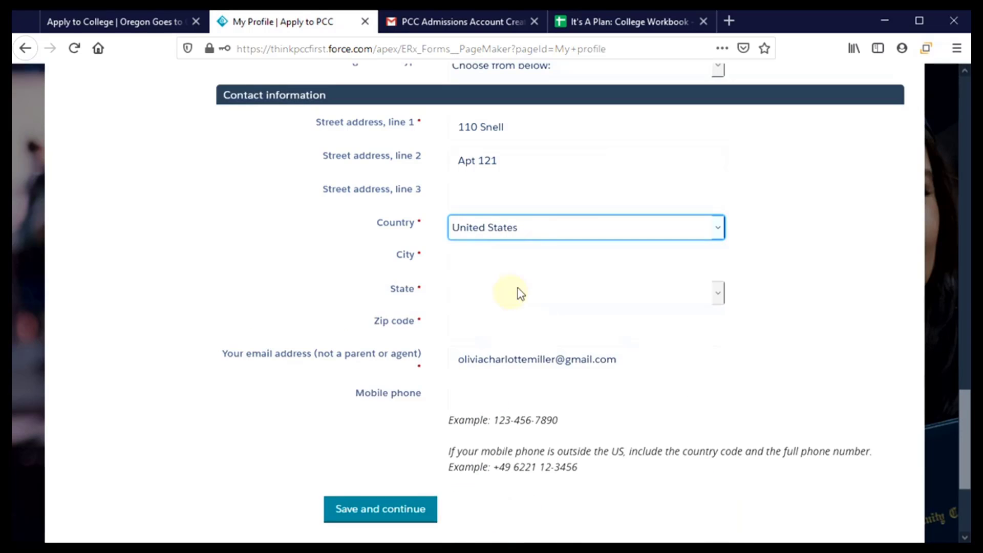
# - Fill in the city as Corvallis, the state as Oregon, and the zip code
pyautogui.click(511, 258)
pyautogui.write('Oir')
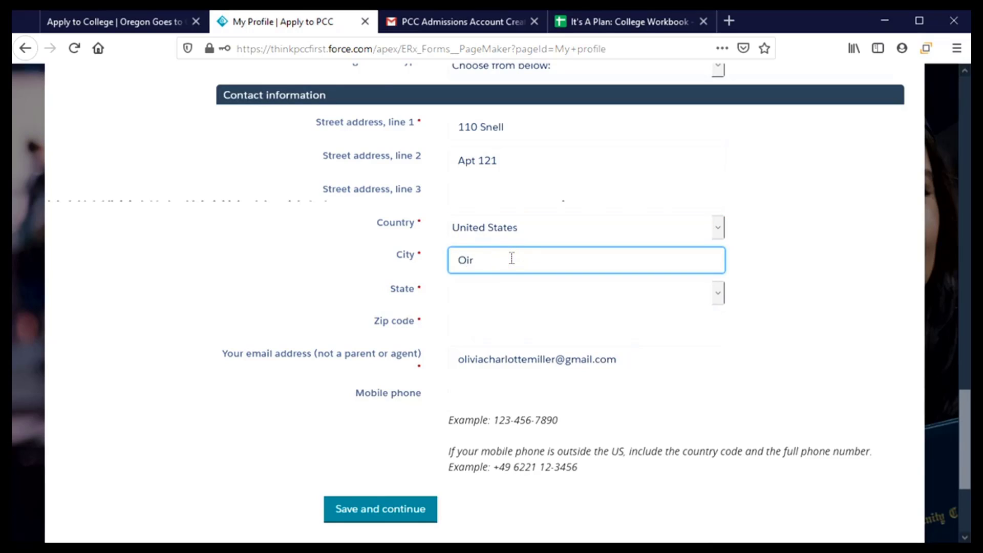
pyautogui.press('BackSpace')
pyautogui.press('BackSpace')
pyautogui.write('Corvallis')
pyautogui.press('Tab')
pyautogui.press('o')
pyautogui.press('o')
pyautogui.press('o')
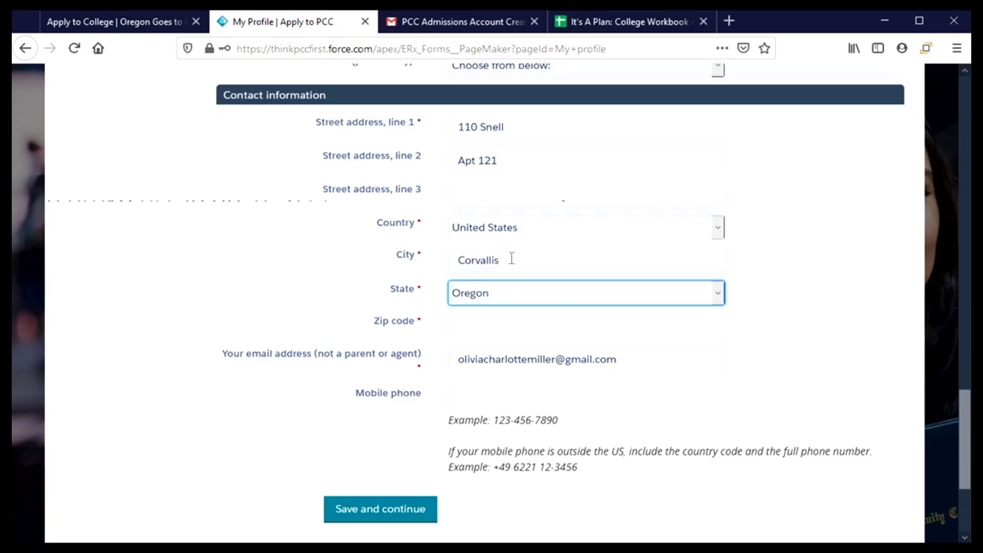
pyautogui.press('Tab')
pyautogui.write('9')
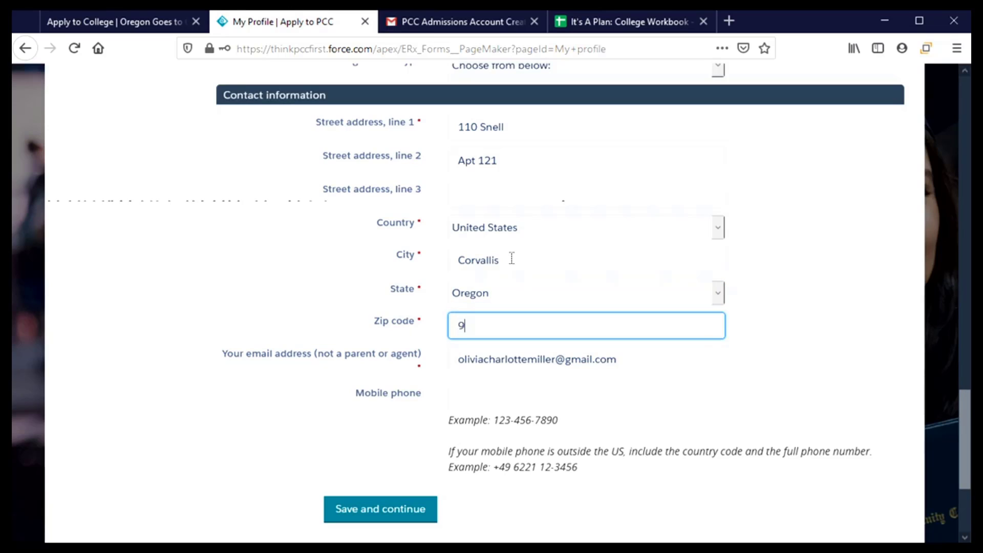
pyautogui.write('7331')
# - Enter the mobile phone number, allow contact via text, and save the profile
pyautogui.click(563, 395)
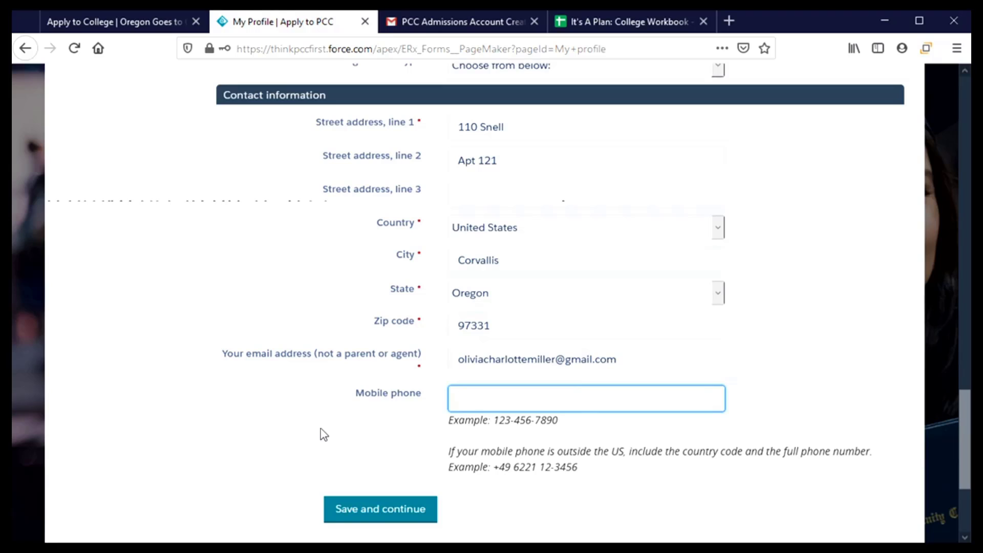
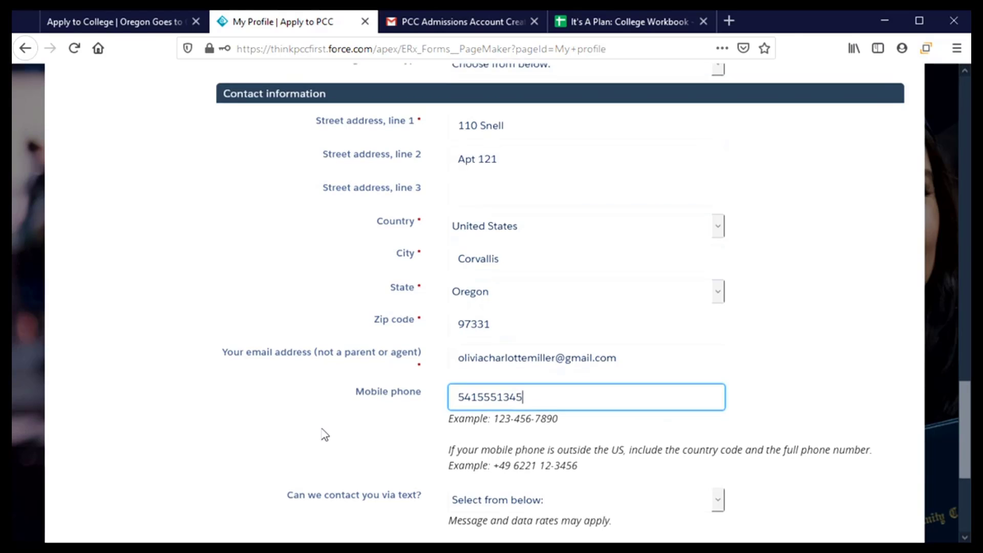
pyautogui.scroll(-3, 324, 435)
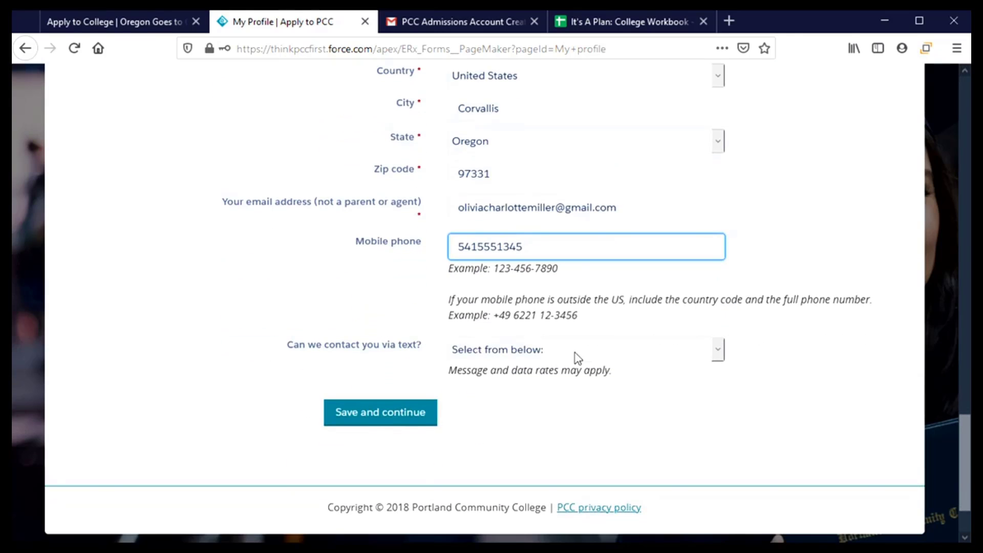
pyautogui.click(668, 356)
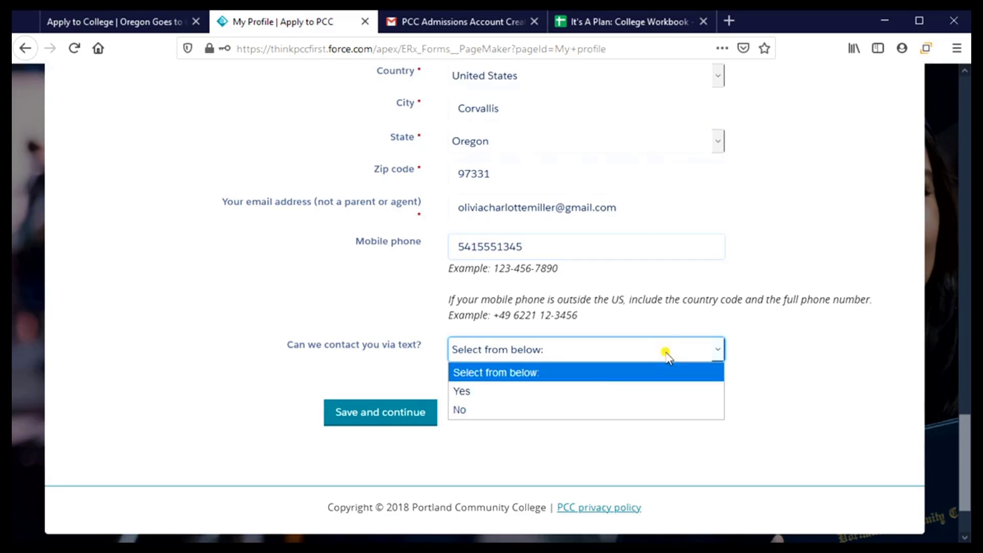
pyautogui.click(574, 400)
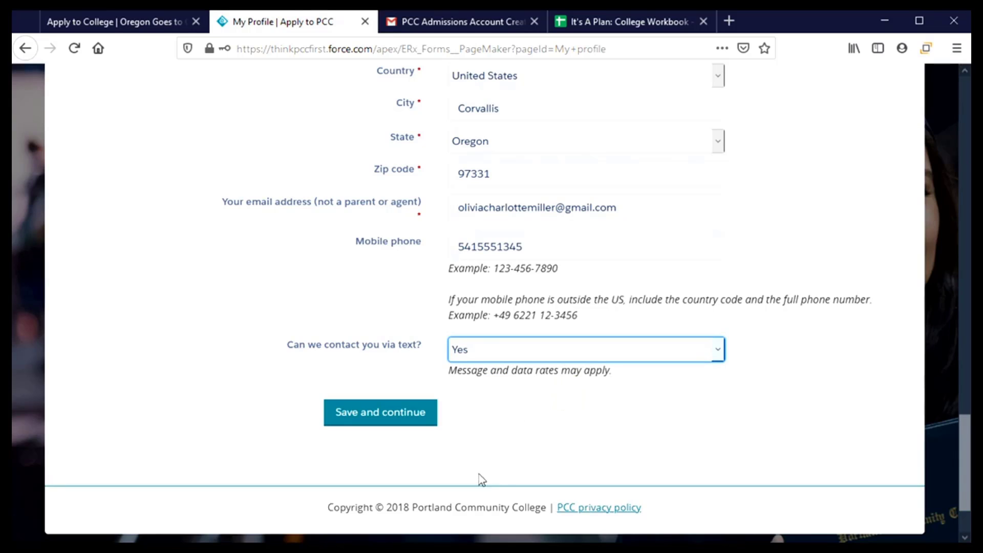
pyautogui.click(336, 423)
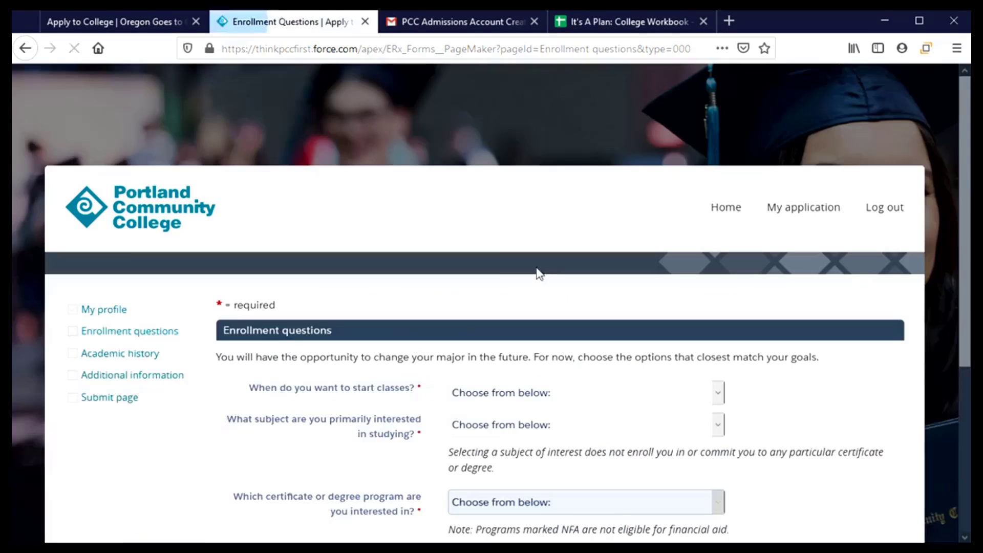
# - Choose Fall 2021 as the term to start classes
pyautogui.scroll(-3, 501, 268)
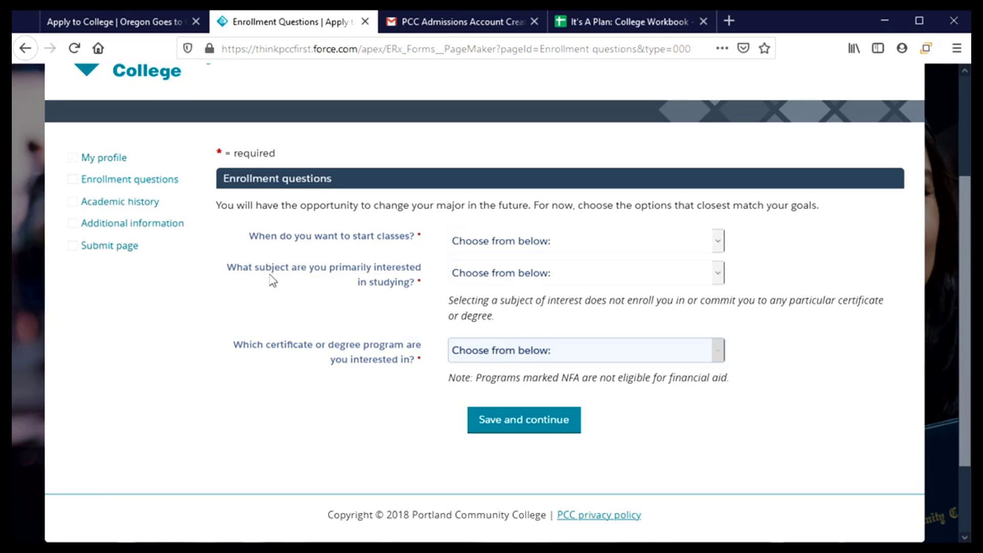
pyautogui.click(587, 250)
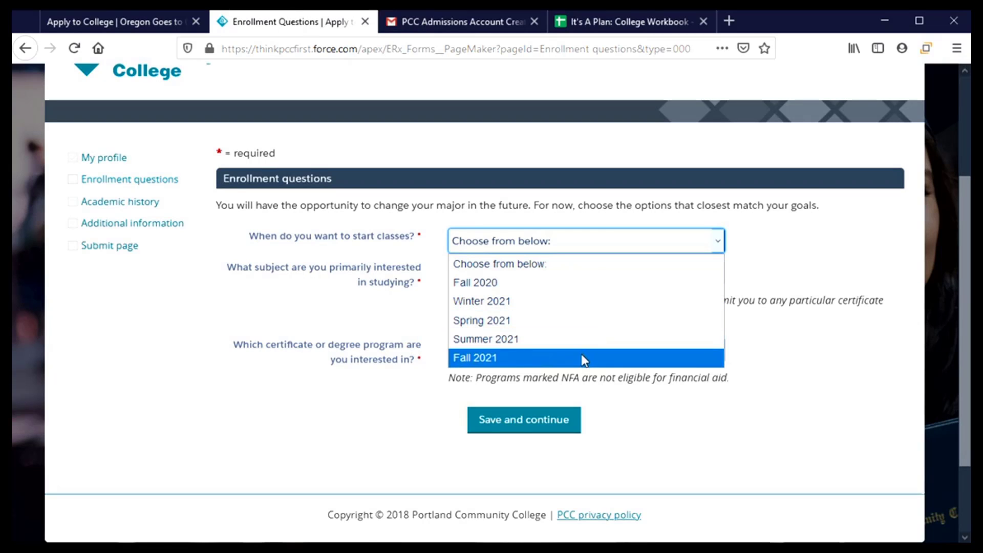
pyautogui.click(520, 364)
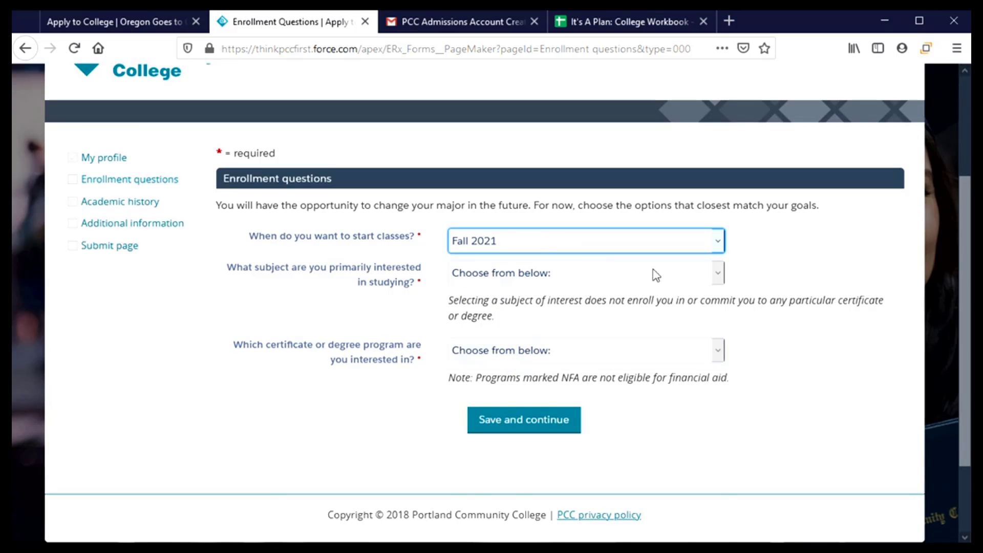
pyautogui.click(708, 272)
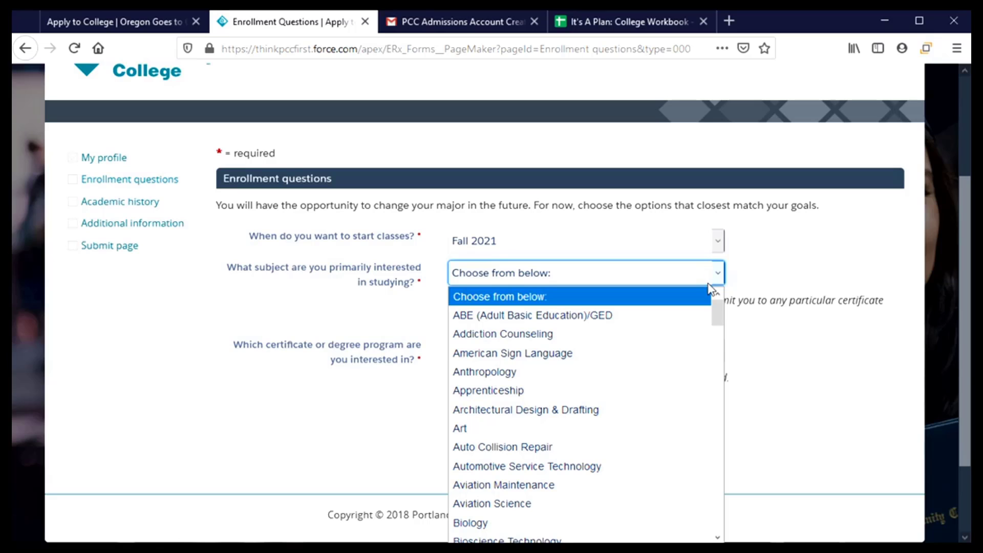
# - Pick Undecided / Other from the bottom of the subject list
pyautogui.moveTo(718, 322); pyautogui.dragTo(712, 535)
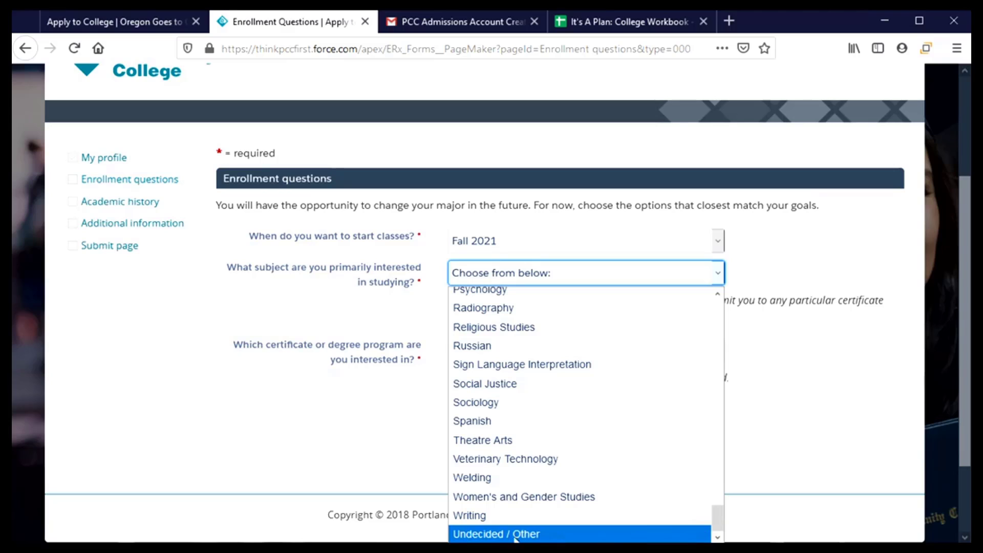
pyautogui.click(470, 534)
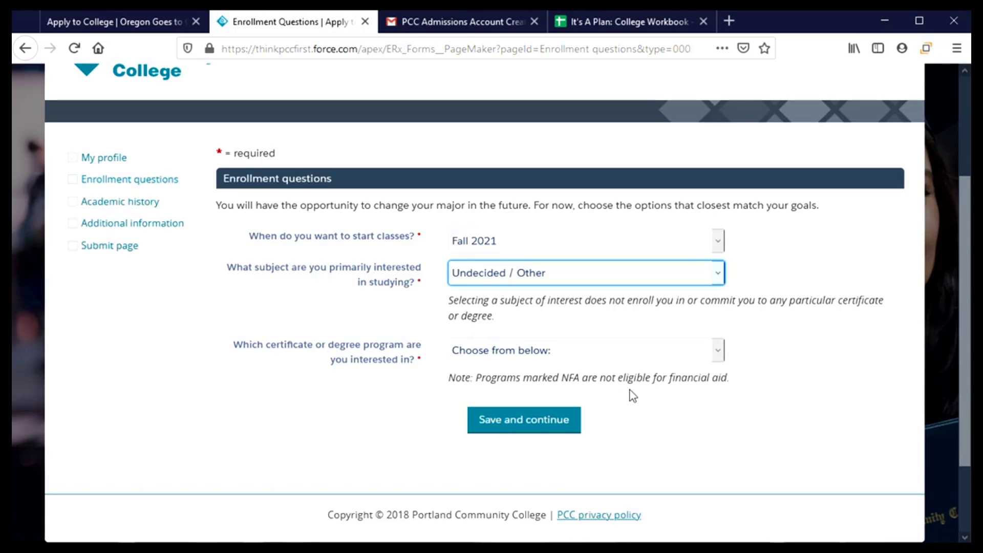
# - Choose AAOT - Associate of Arts - Oregon Transfer as the program and save the enrollment answers
pyautogui.click(723, 359)
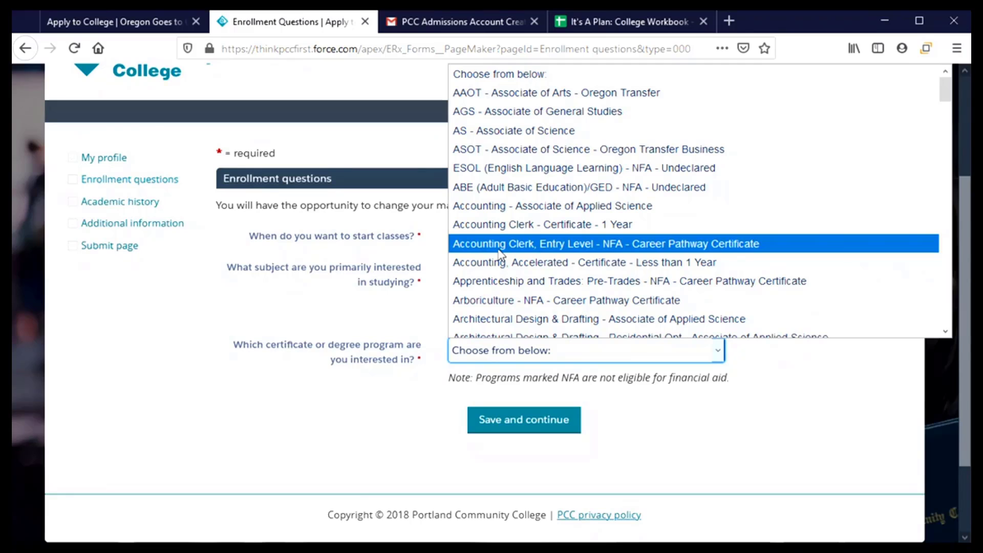
pyautogui.scroll(-5, 494, 276)
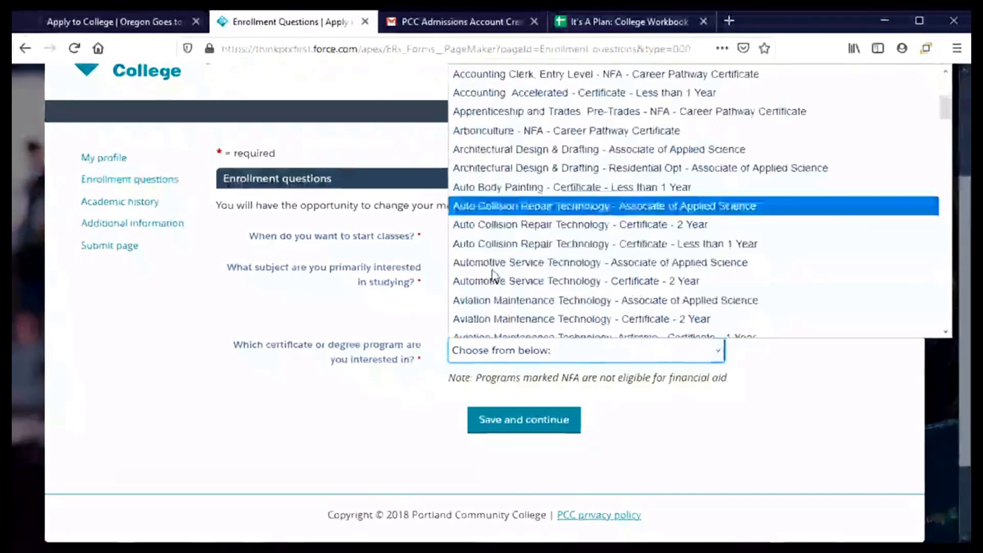
pyautogui.scroll(-3, 493, 279)
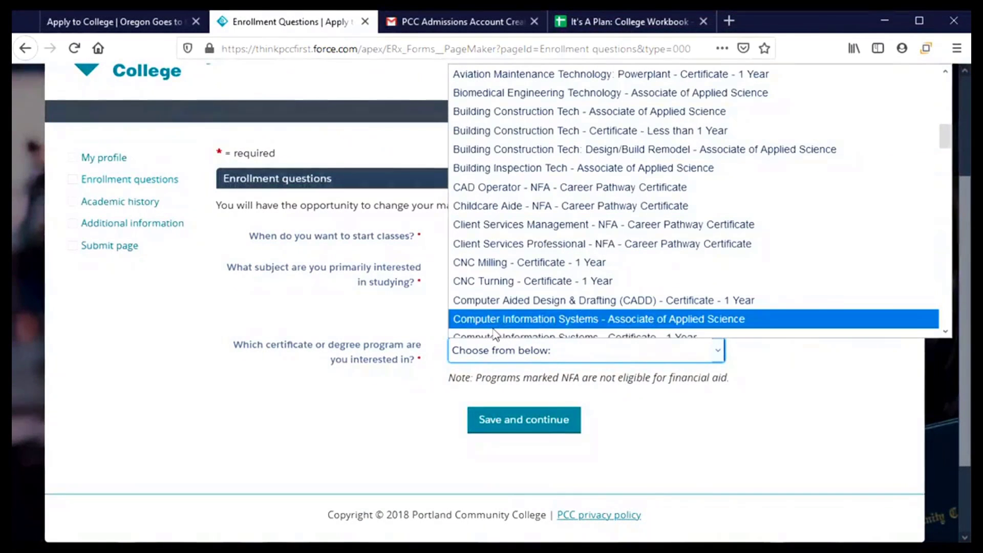
pyautogui.scroll(1, 495, 332)
pyautogui.scroll(1, 497, 332)
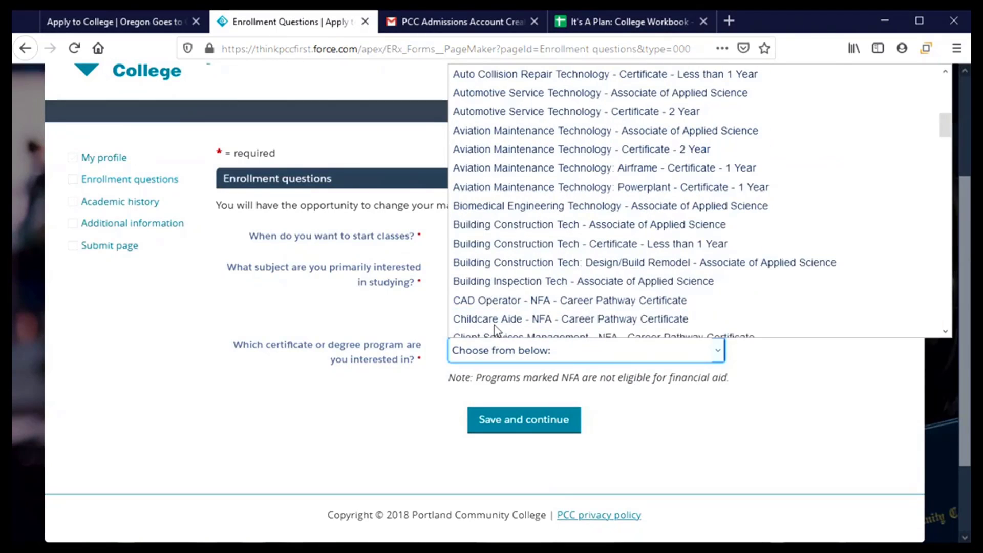
pyautogui.scroll(6, 503, 313)
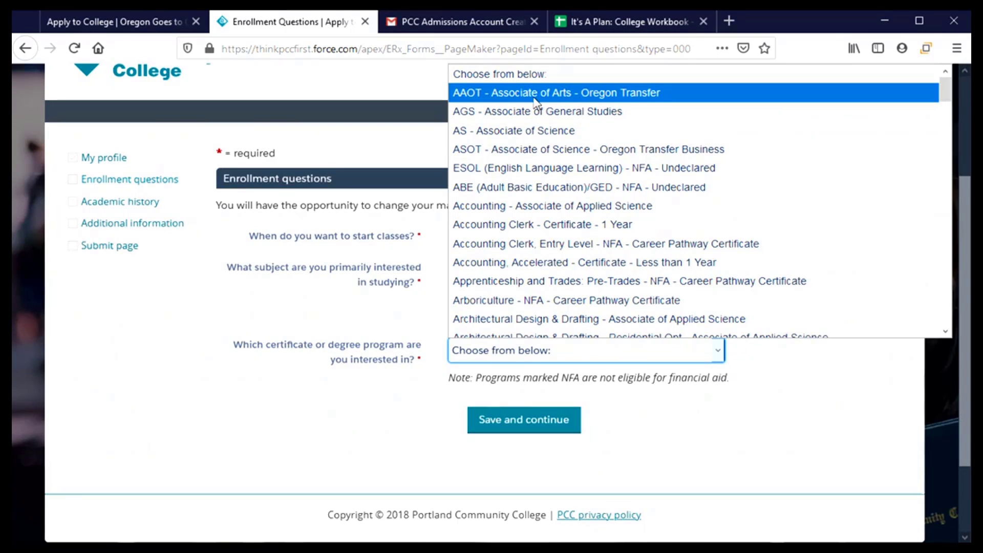
pyautogui.click(493, 95)
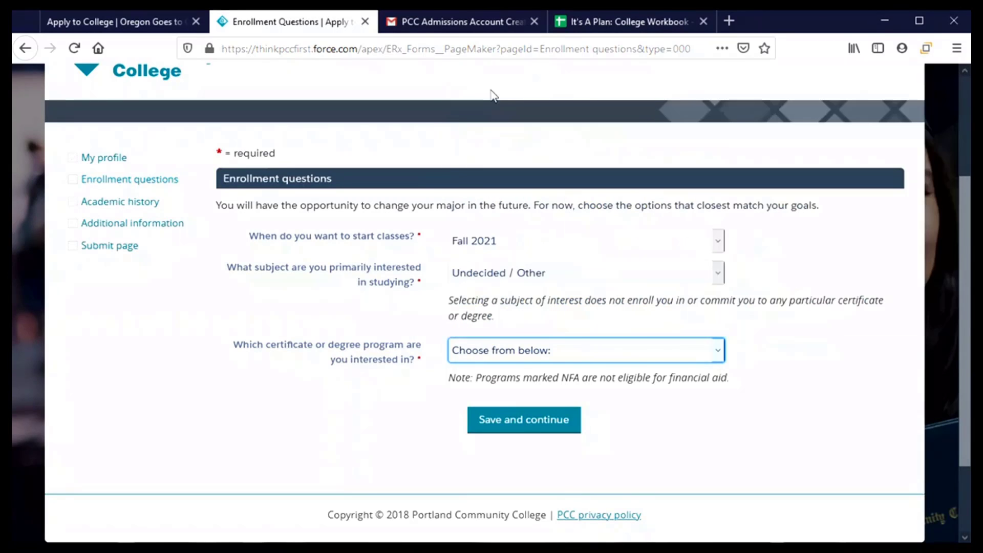
pyautogui.click(499, 429)
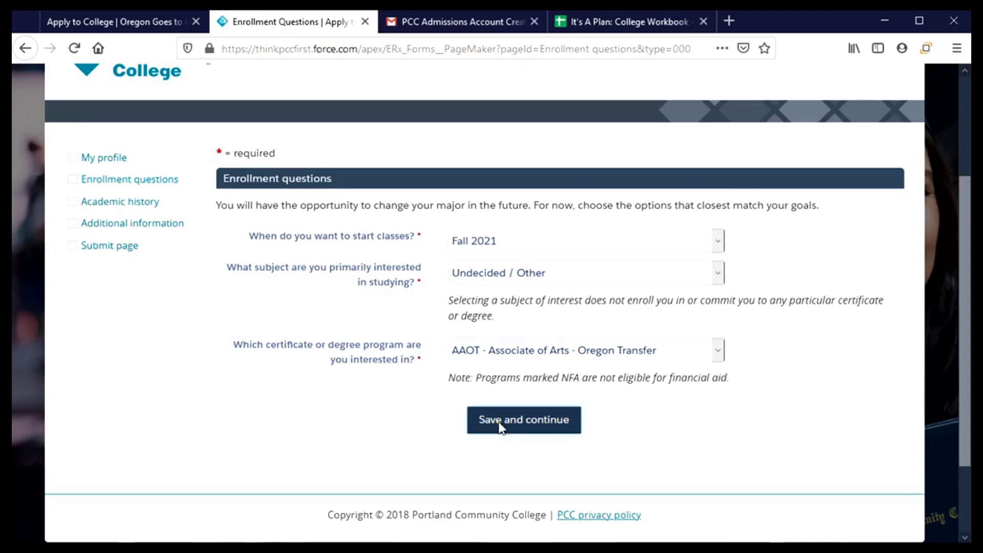
pyautogui.scroll(-3, 290, 405)
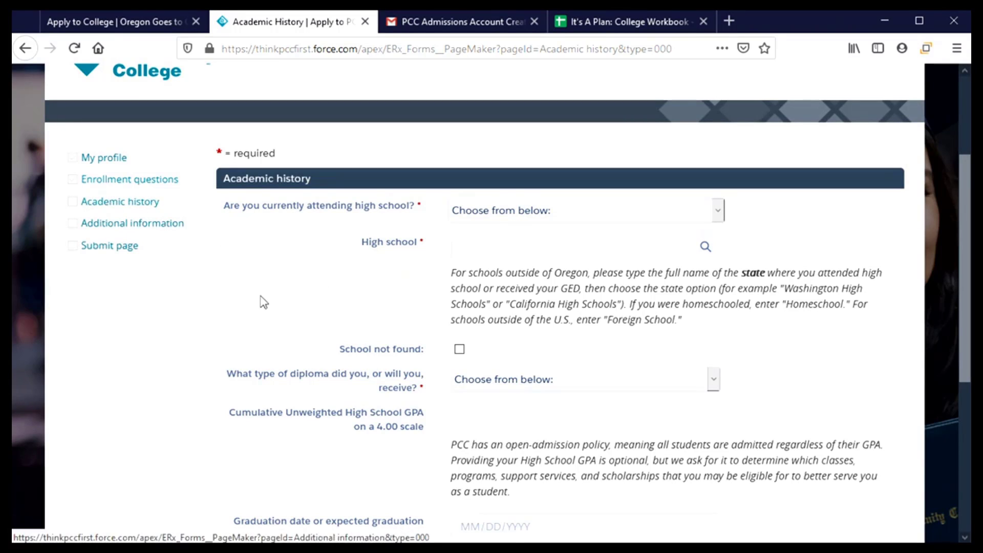
# - Answer Yes to currently attending high school and No to taking PCC classes there
pyautogui.click(598, 212)
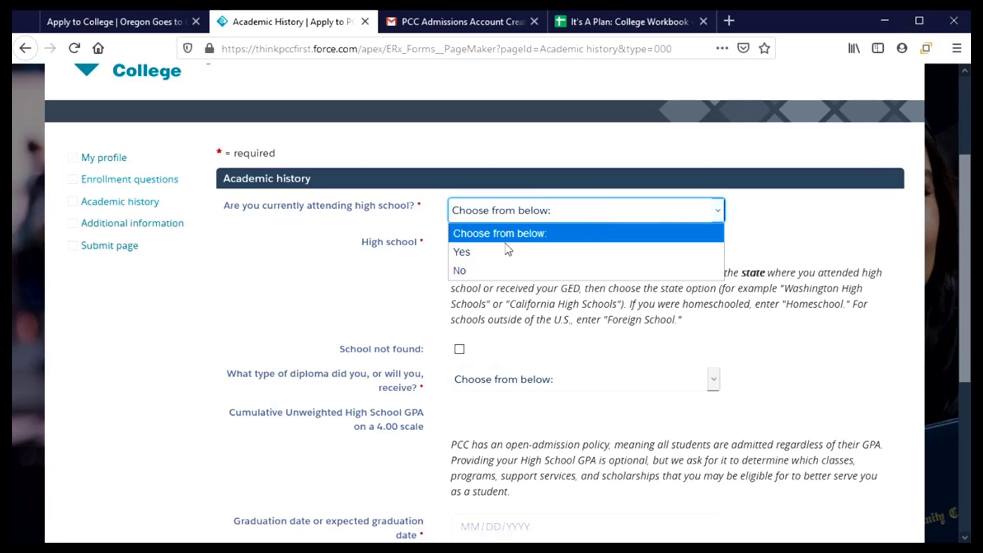
pyautogui.click(496, 253)
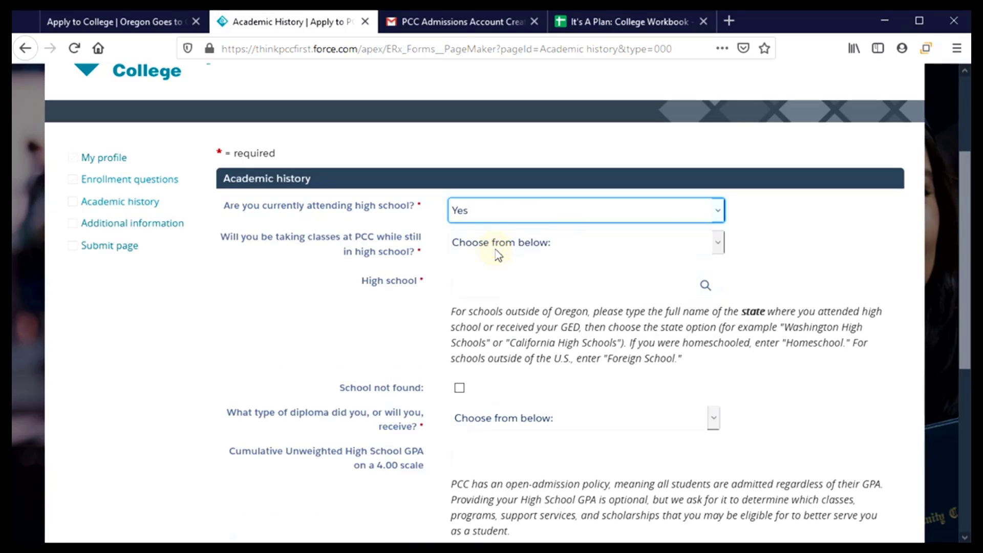
pyautogui.click(548, 249)
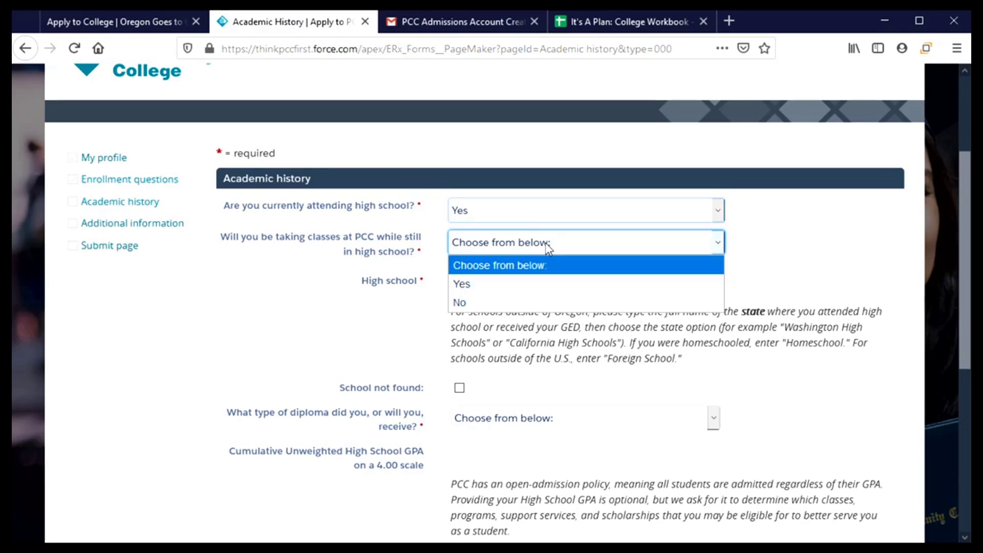
pyautogui.click(539, 301)
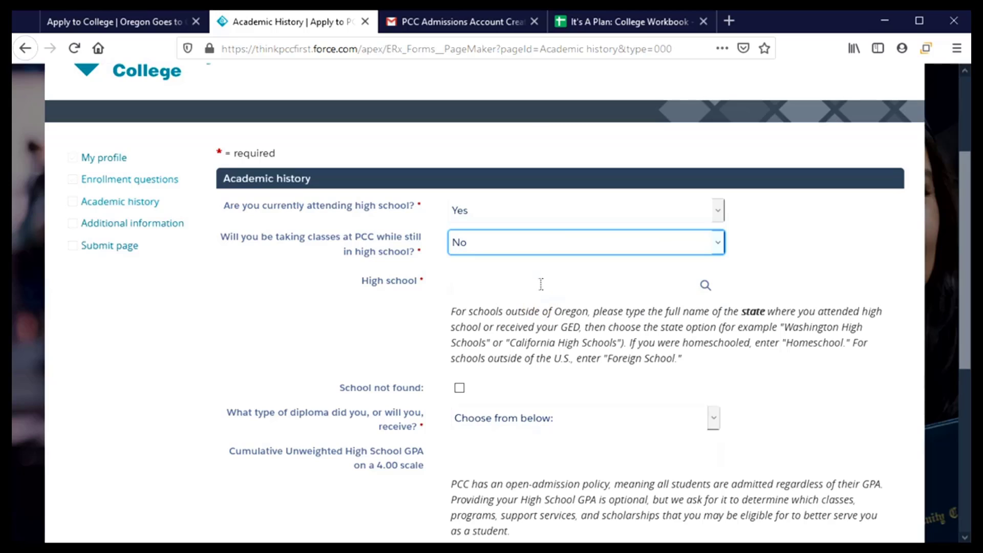
# - Search 'Corvall' and select Corvallis High School as the high school
pyautogui.click(541, 282)
pyautogui.click(541, 282)
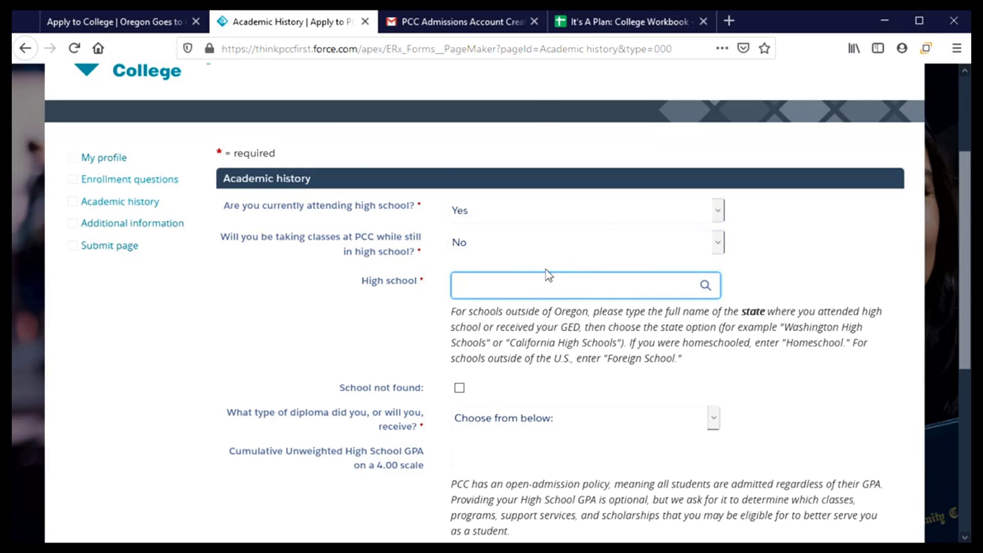
pyautogui.write('Co')
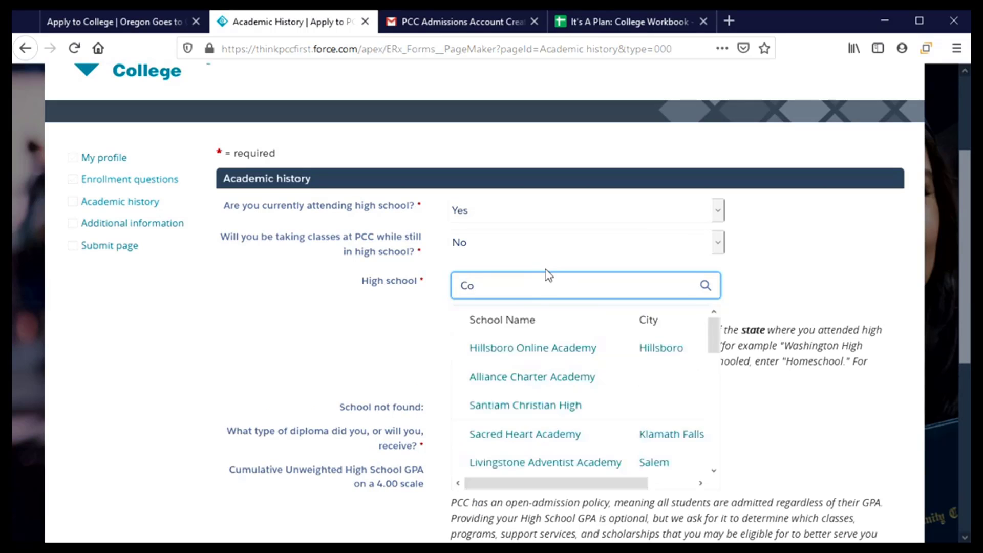
pyautogui.write('rvall')
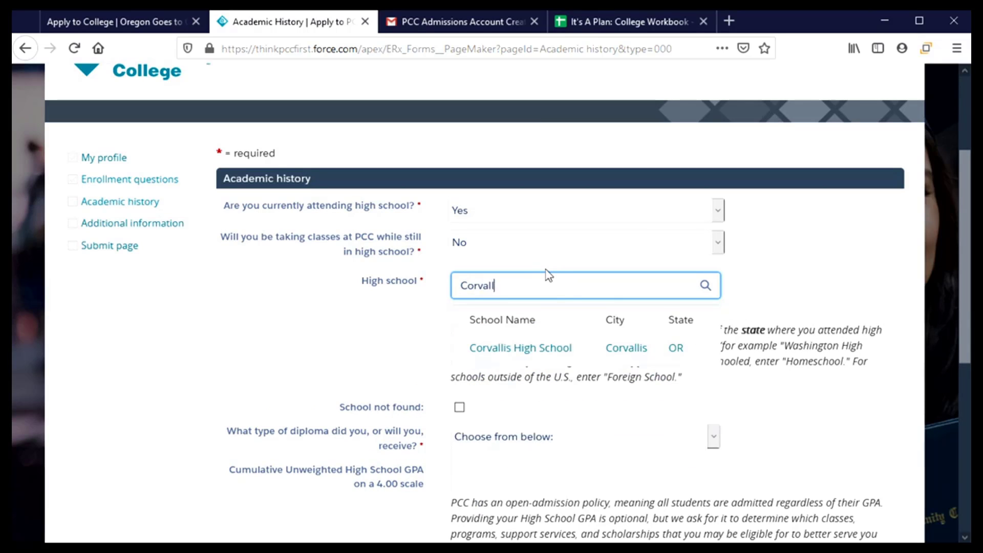
pyautogui.click(564, 354)
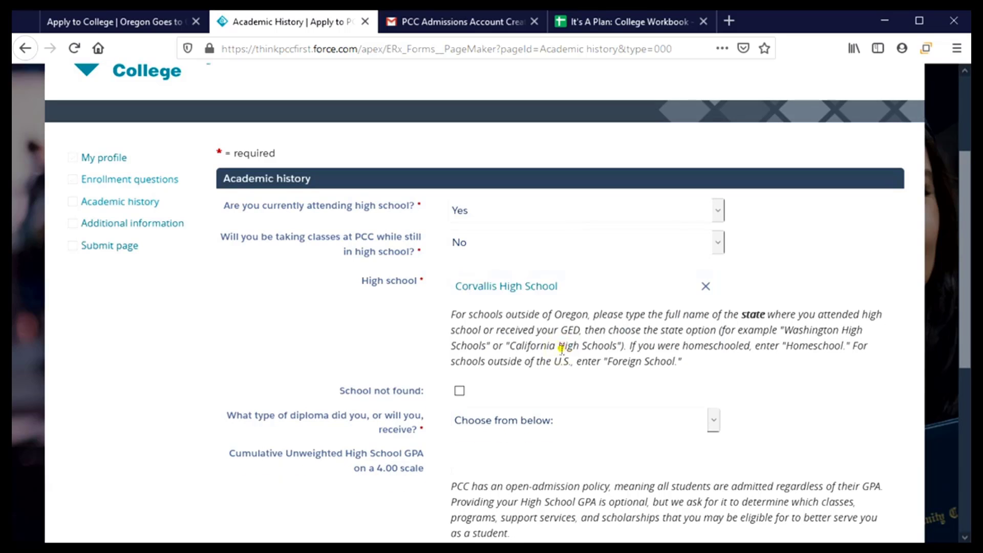
pyautogui.scroll(-5, 561, 351)
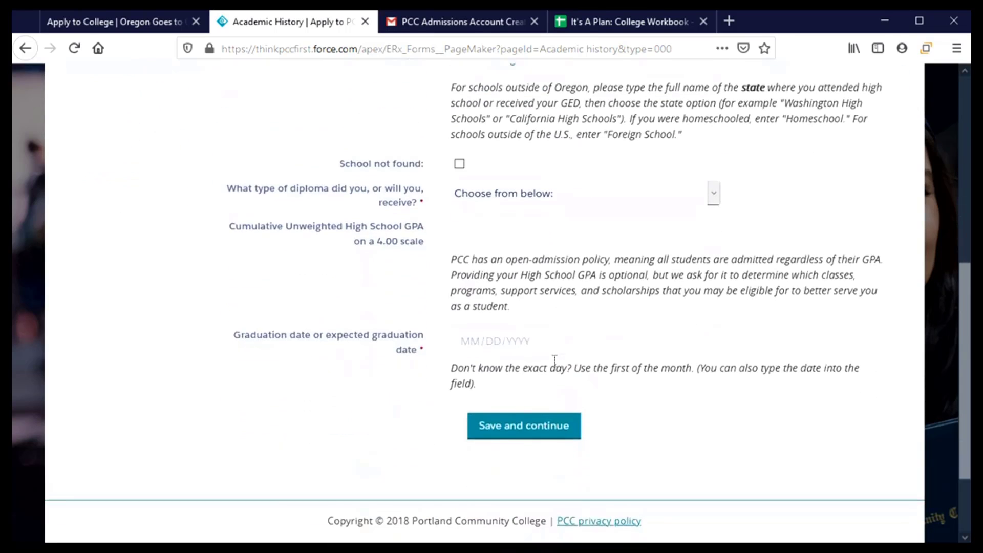
pyautogui.scroll(2, 535, 333)
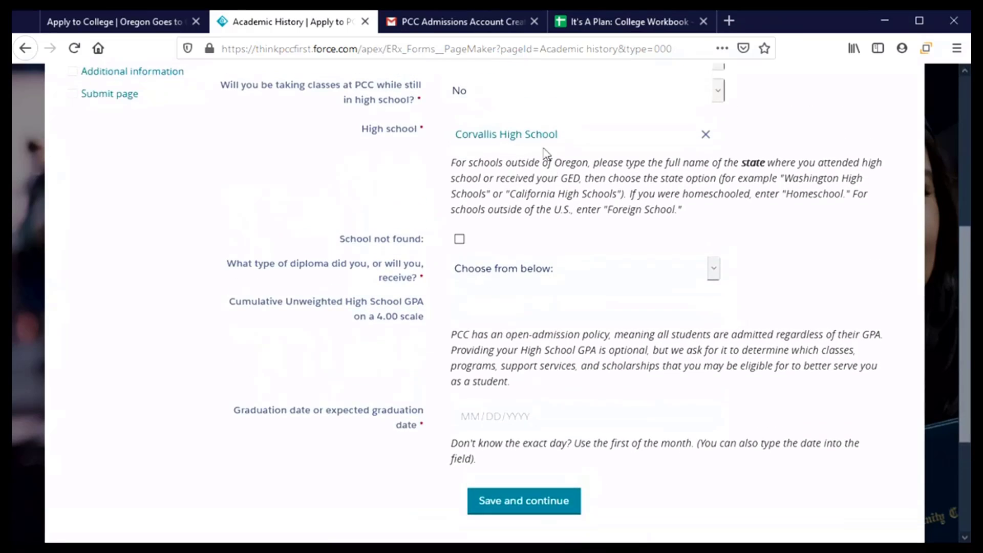
# - Clear the school-not-found option and reselect Corvallis High School from the search suggestions
pyautogui.click(459, 239)
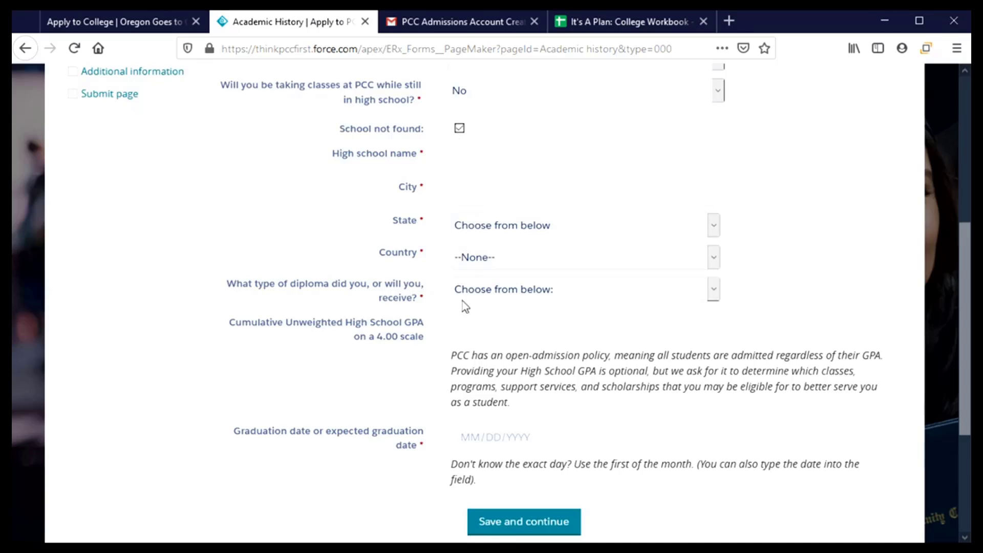
pyautogui.click(461, 129)
pyautogui.scroll(3, 547, 254)
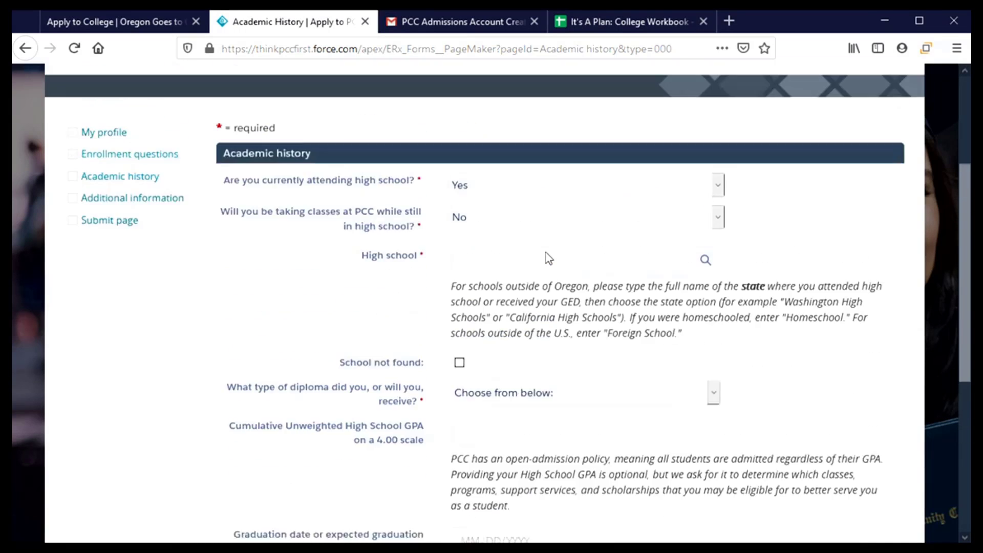
pyautogui.click(538, 285)
pyautogui.write('Ci')
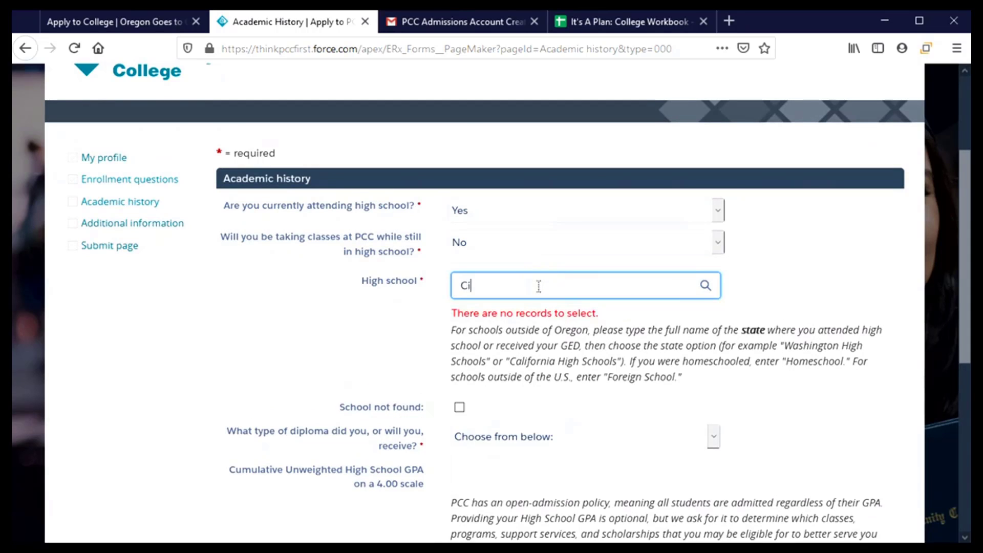
pyautogui.press('BackSpace')
pyautogui.write('orvalli')
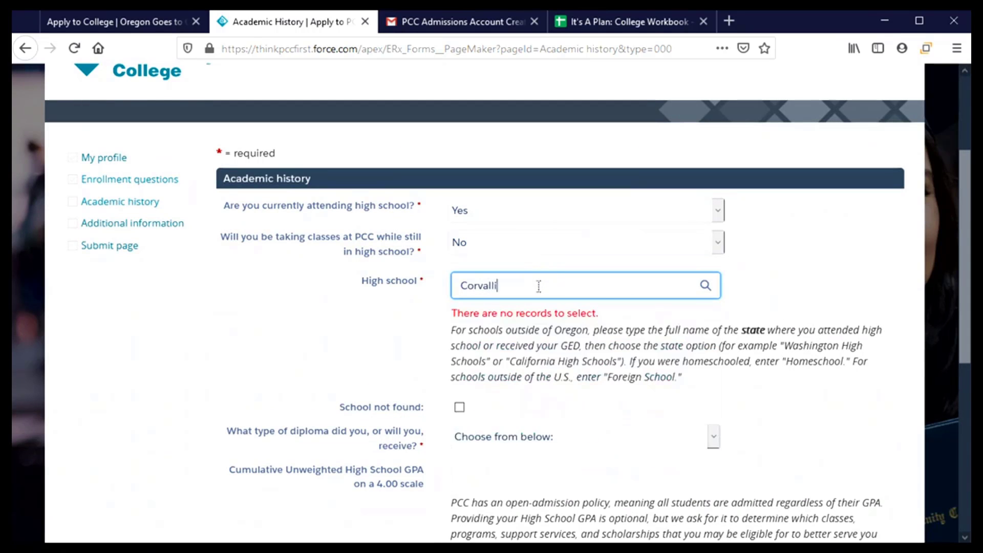
pyautogui.write('s')
pyautogui.click(542, 347)
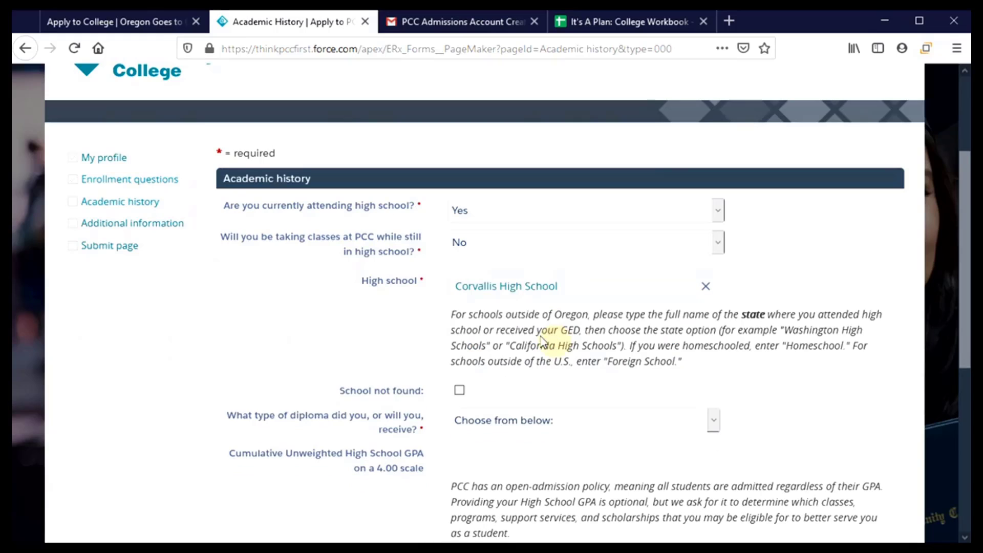
# - Set the diploma type to High School Diploma and the cumulative GPA to 3.2
pyautogui.scroll(-3, 535, 333)
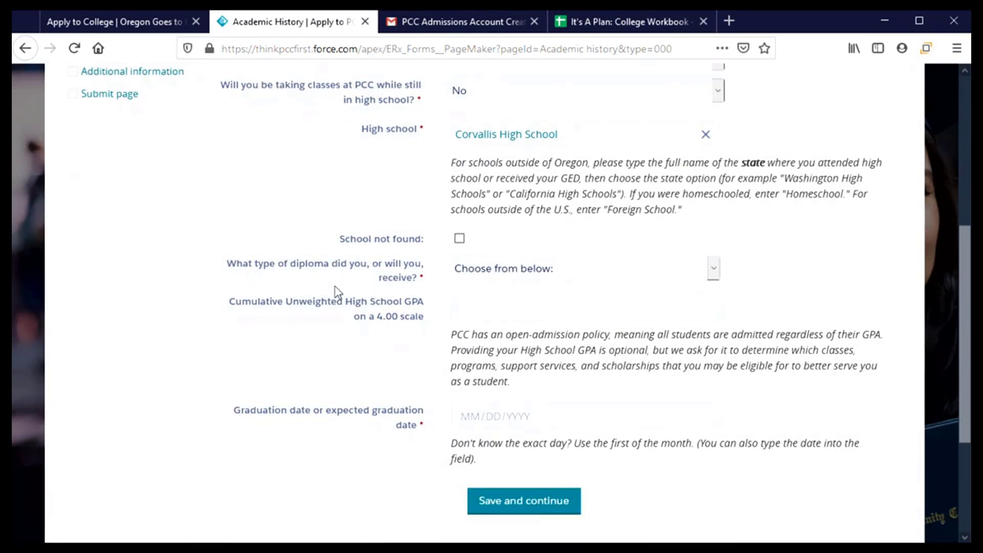
pyautogui.click(600, 273)
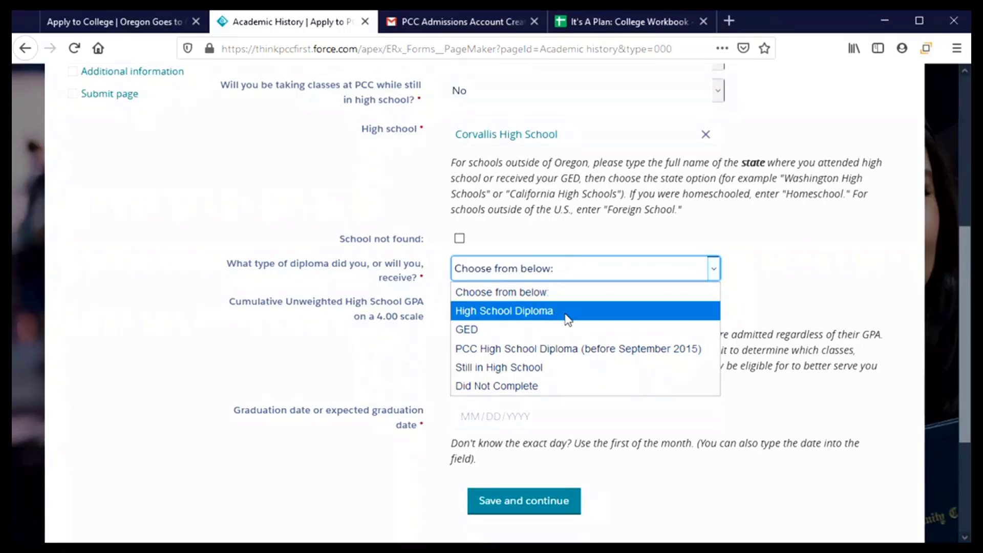
pyautogui.click(567, 318)
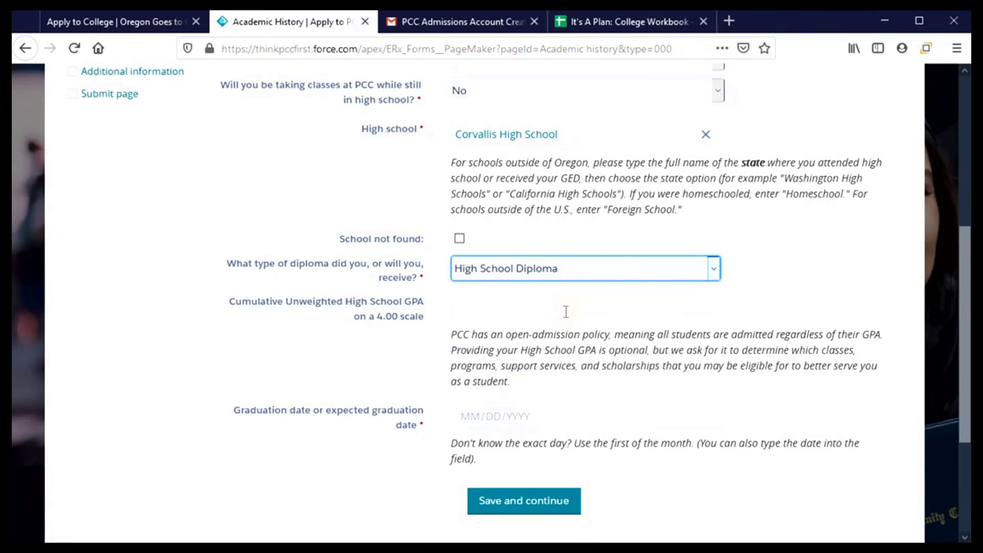
pyautogui.click(494, 303)
pyautogui.write('3.2')
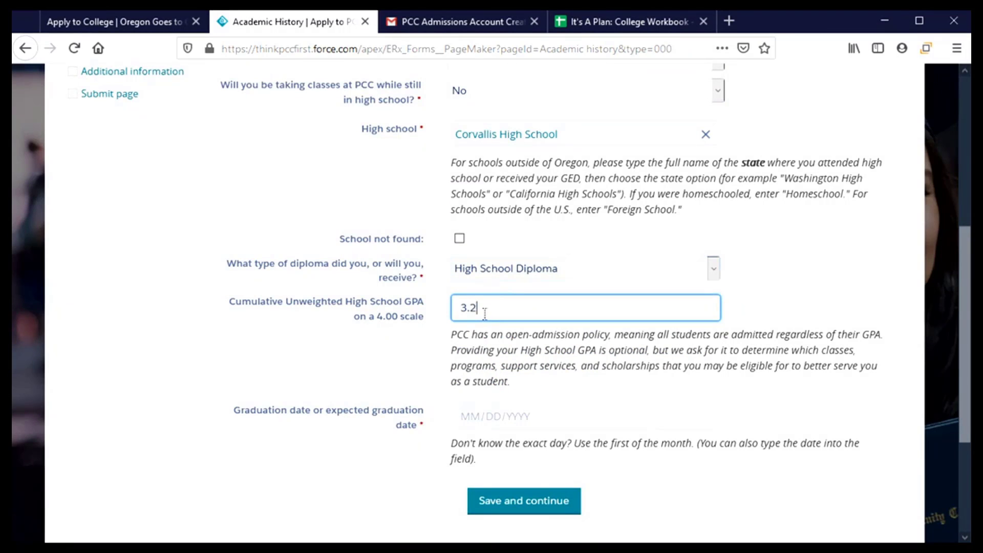
# - Enter graduation date 06/01/2021 and save the academic history
pyautogui.scroll(-3, 581, 353)
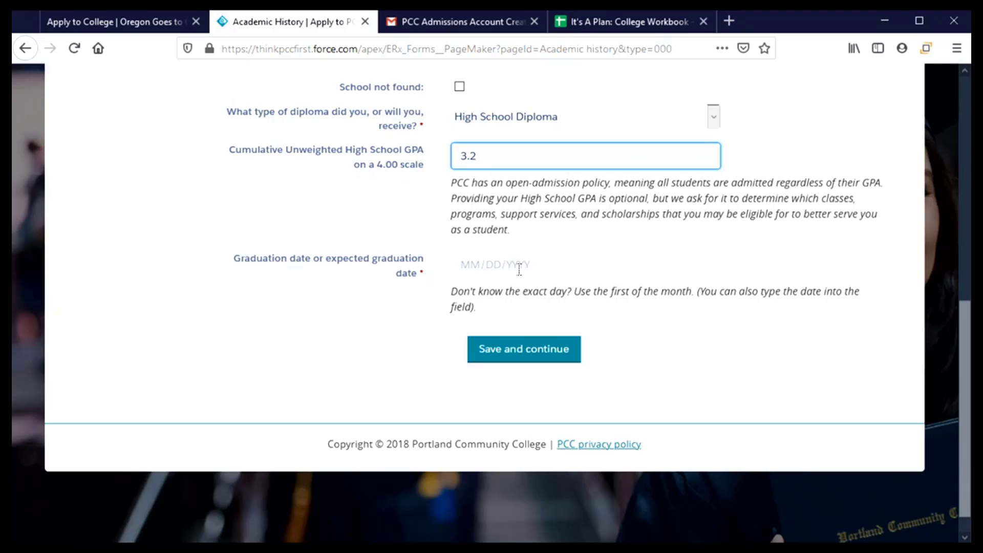
pyautogui.click(488, 267)
pyautogui.write('06')
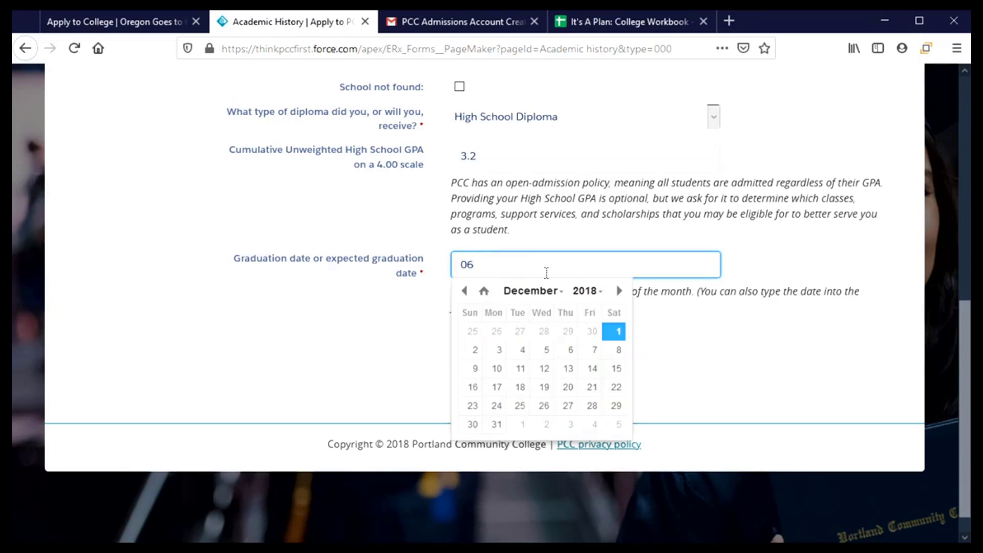
pyautogui.write('/01/2021')
pyautogui.click(650, 317)
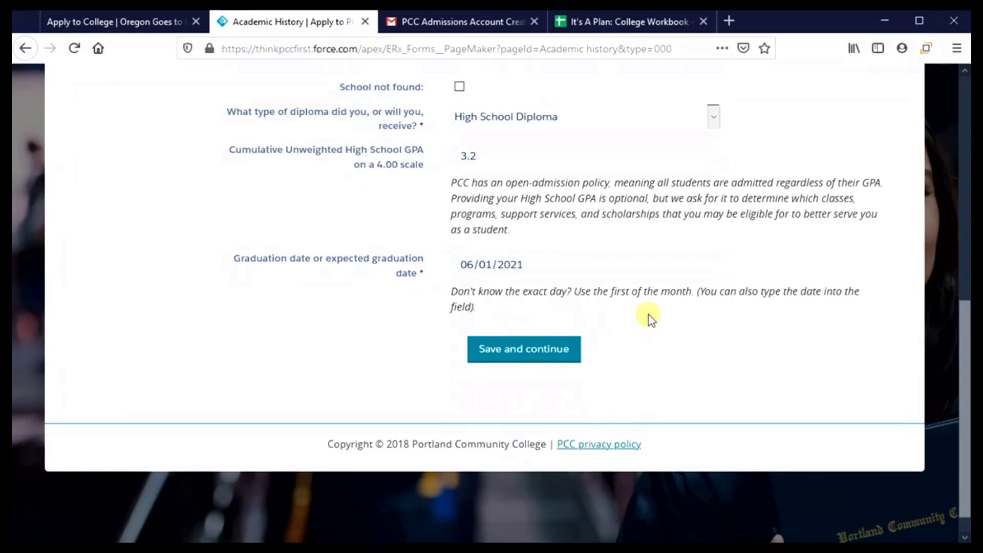
pyautogui.click(502, 351)
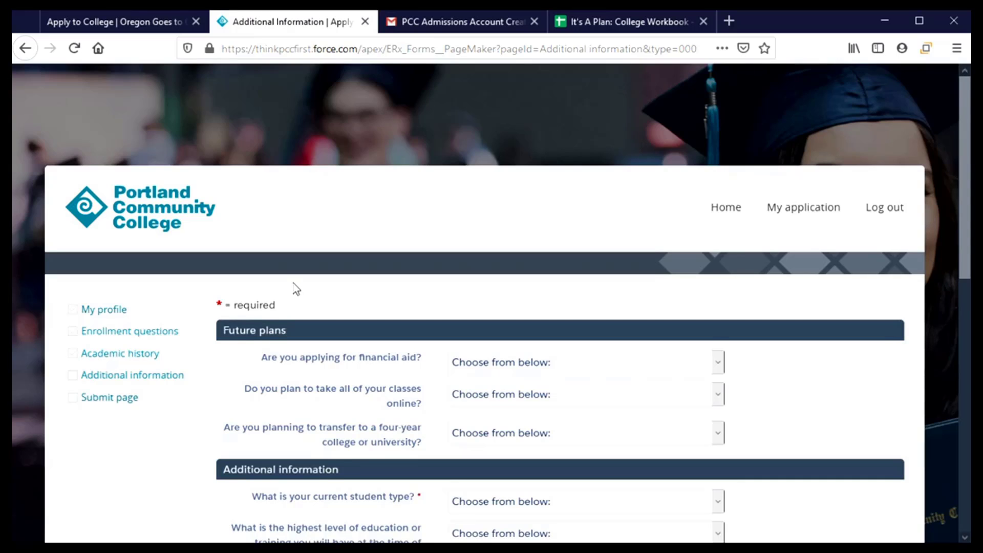
pyautogui.scroll(-2, 294, 292)
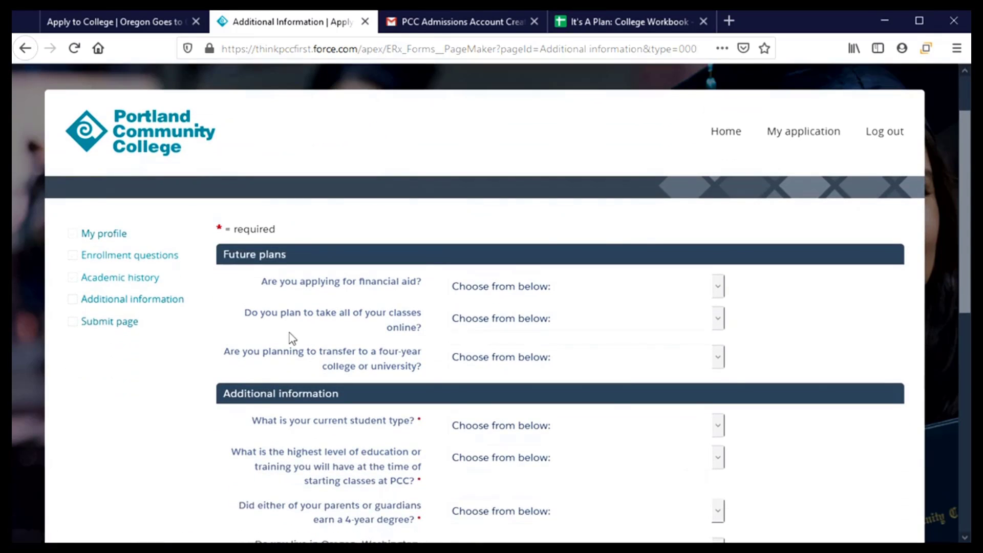
pyautogui.scroll(-2, 288, 257)
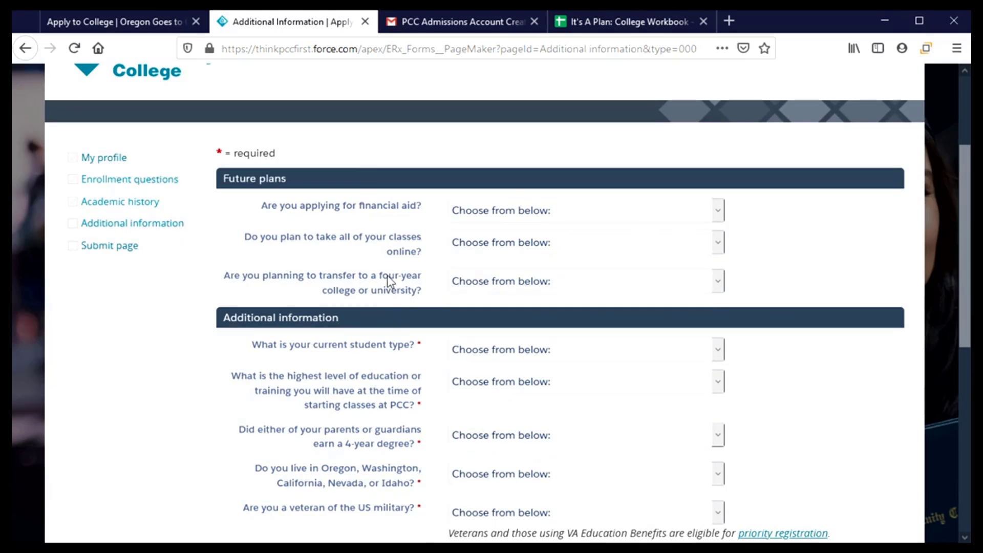
pyautogui.click(576, 211)
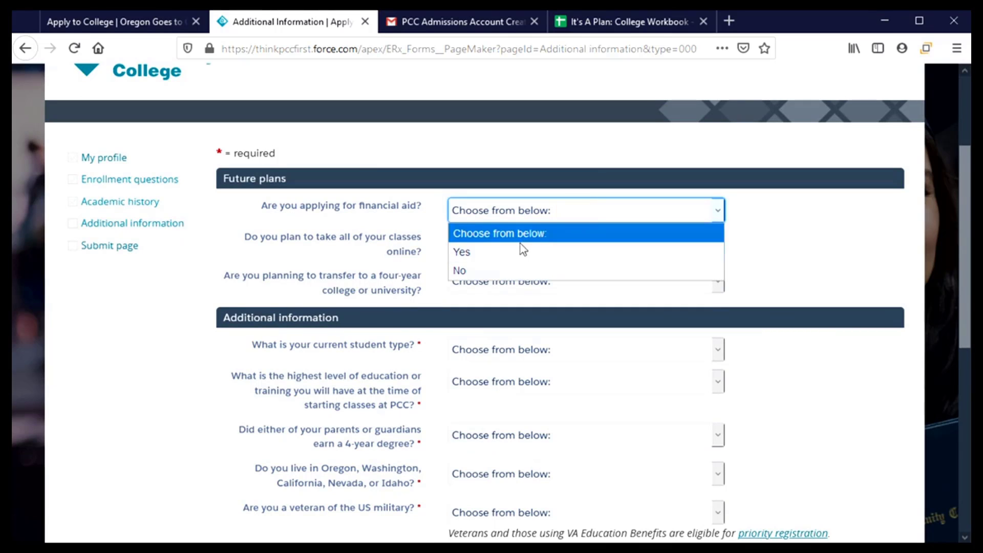
pyautogui.click(508, 250)
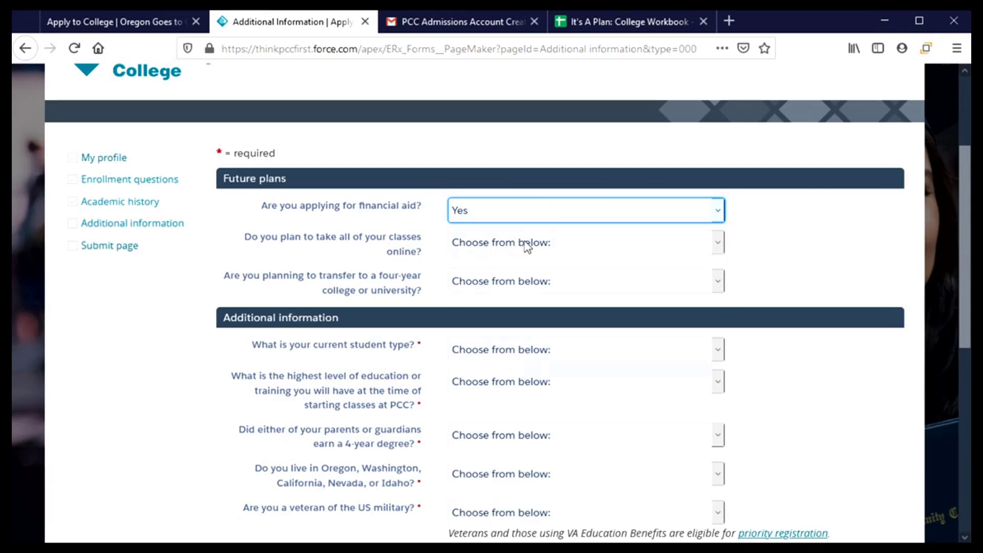
pyautogui.click(527, 245)
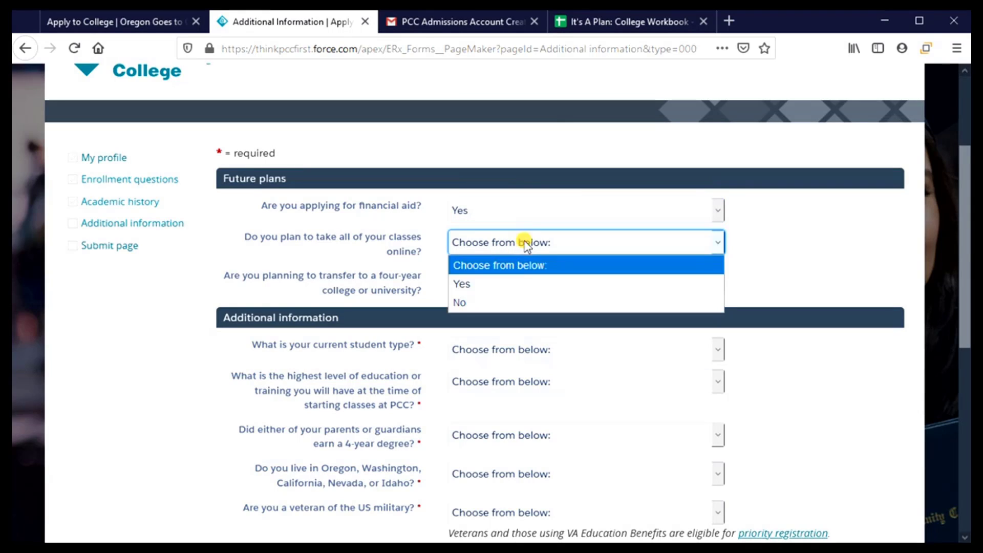
pyautogui.click(510, 302)
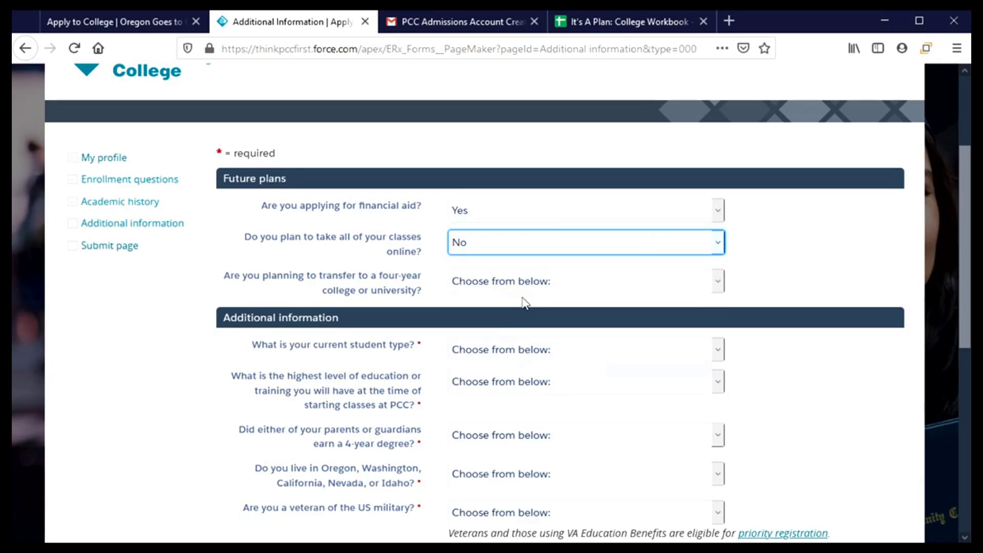
pyautogui.scroll(-3, 537, 297)
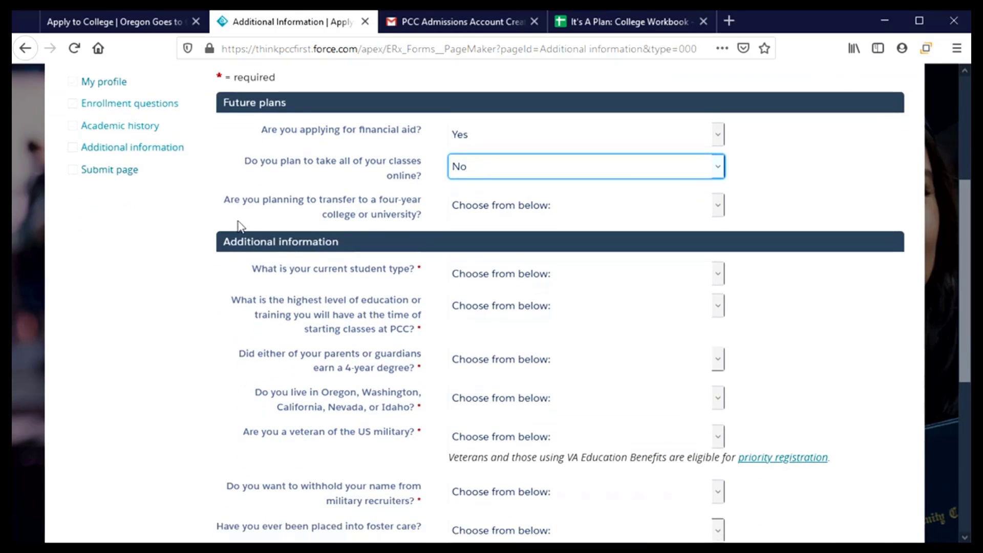
pyautogui.click(579, 211)
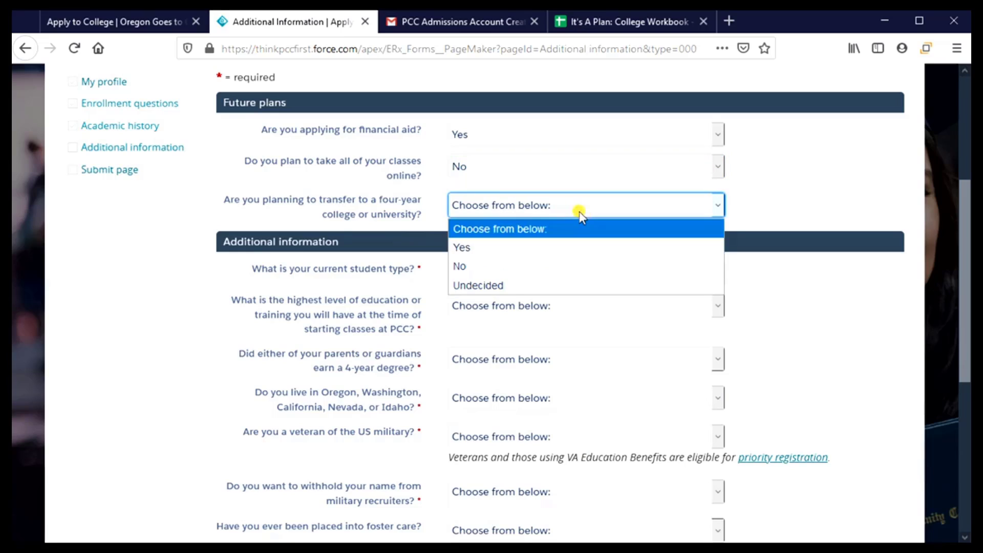
pyautogui.click(582, 250)
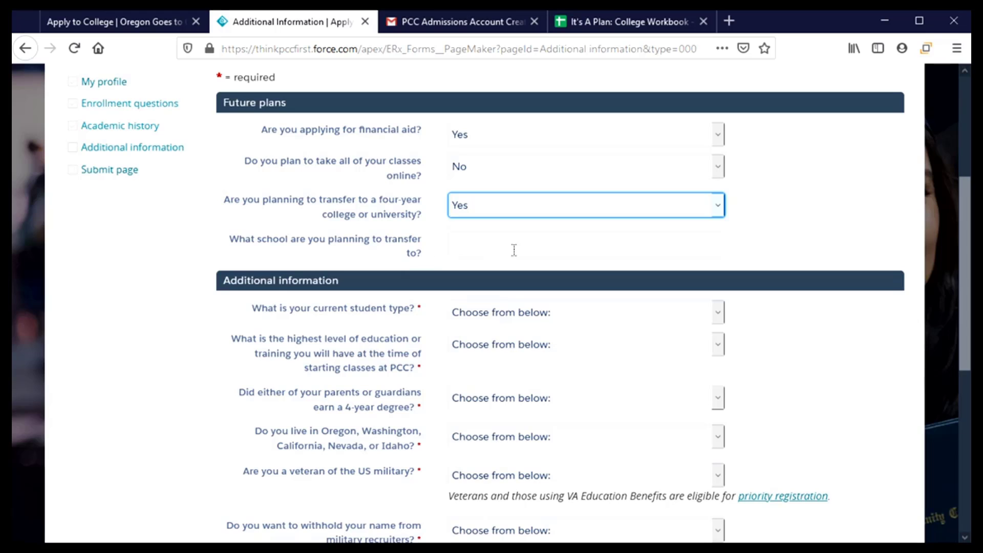
pyautogui.scroll(-3, 527, 247)
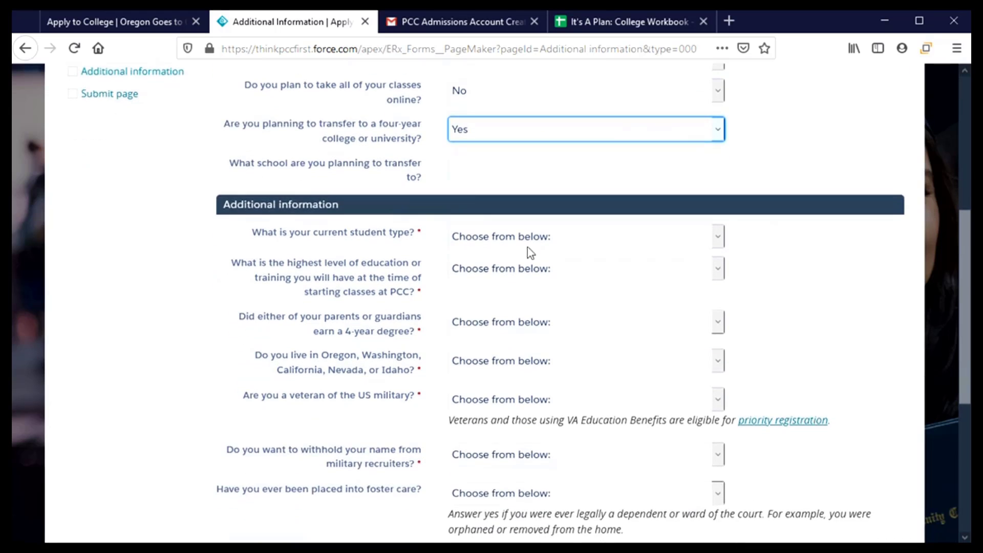
pyautogui.scroll(-1, 531, 248)
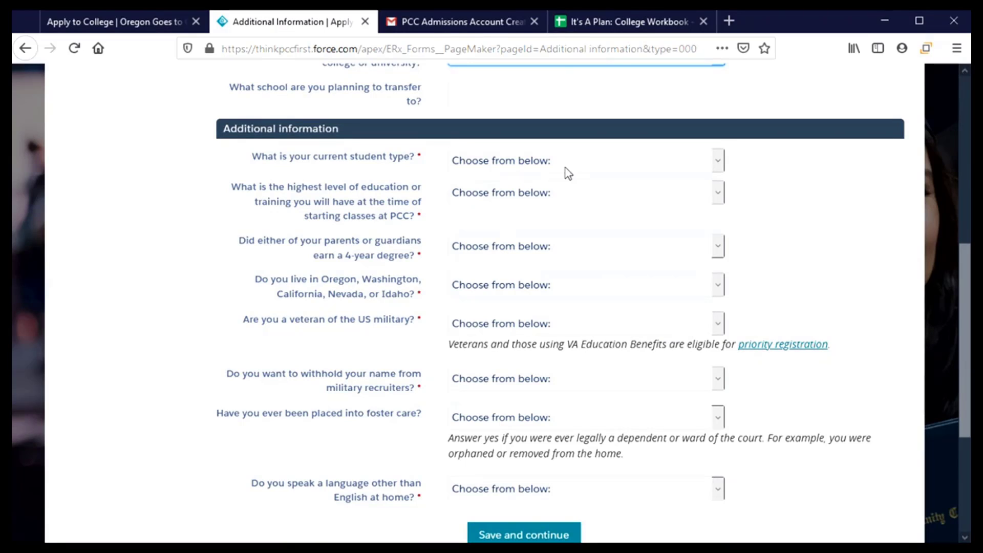
# - Answer first time enrolling, High school diploma as education level, and parents without a 4-year degree
pyautogui.click(612, 167)
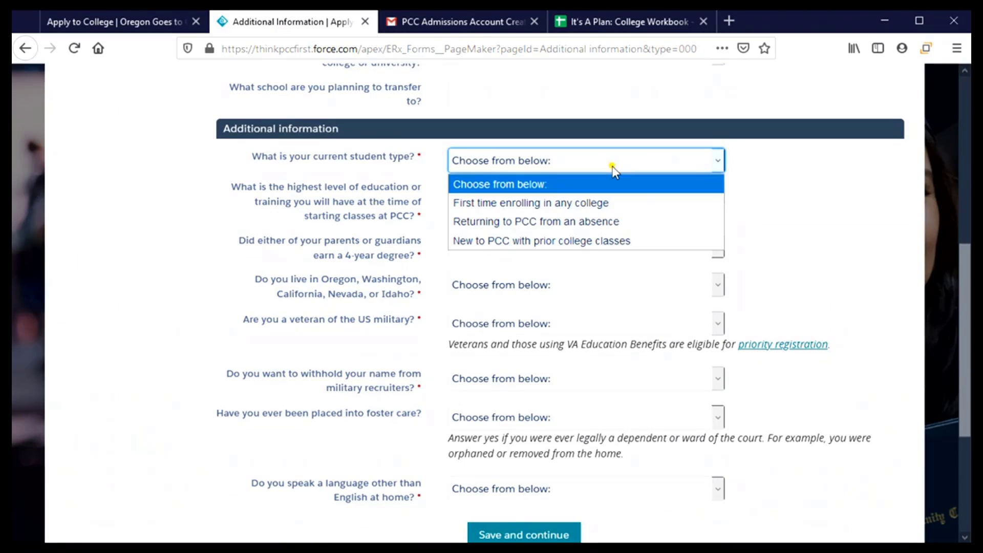
pyautogui.click(659, 207)
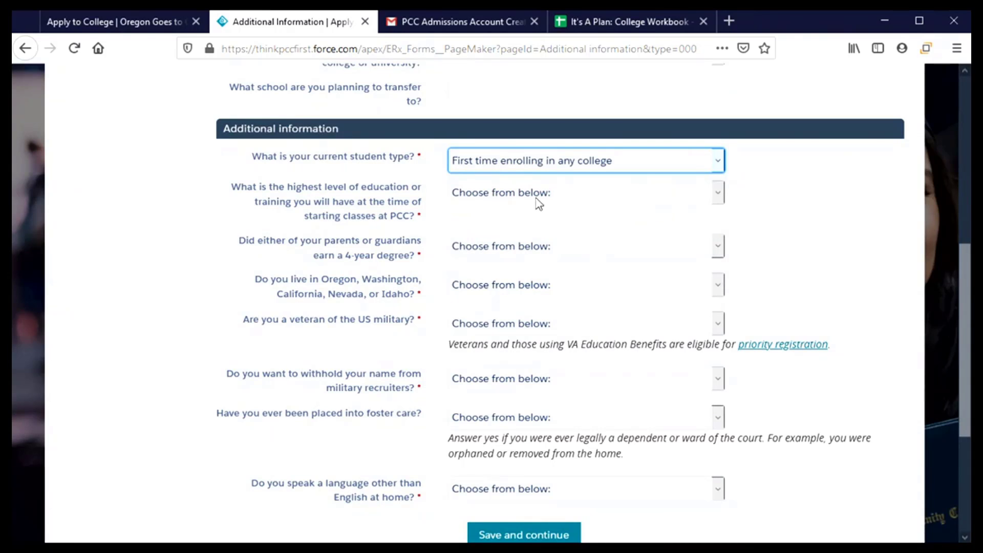
pyautogui.click(591, 198)
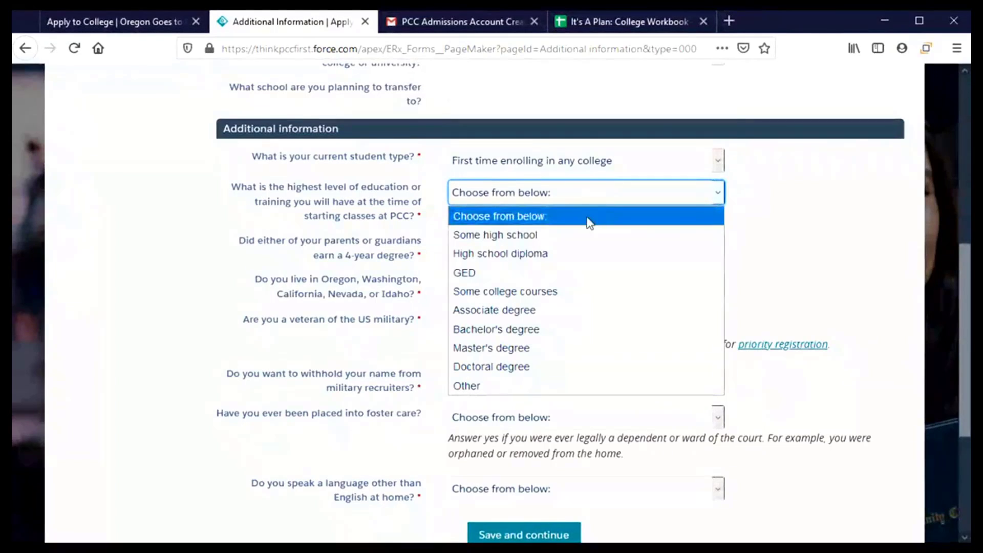
pyautogui.click(577, 256)
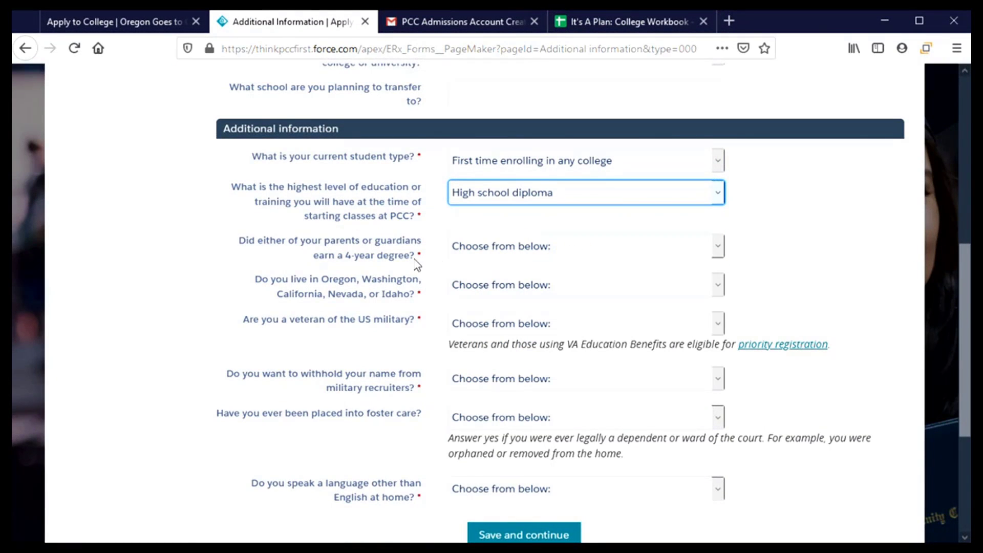
pyautogui.click(574, 250)
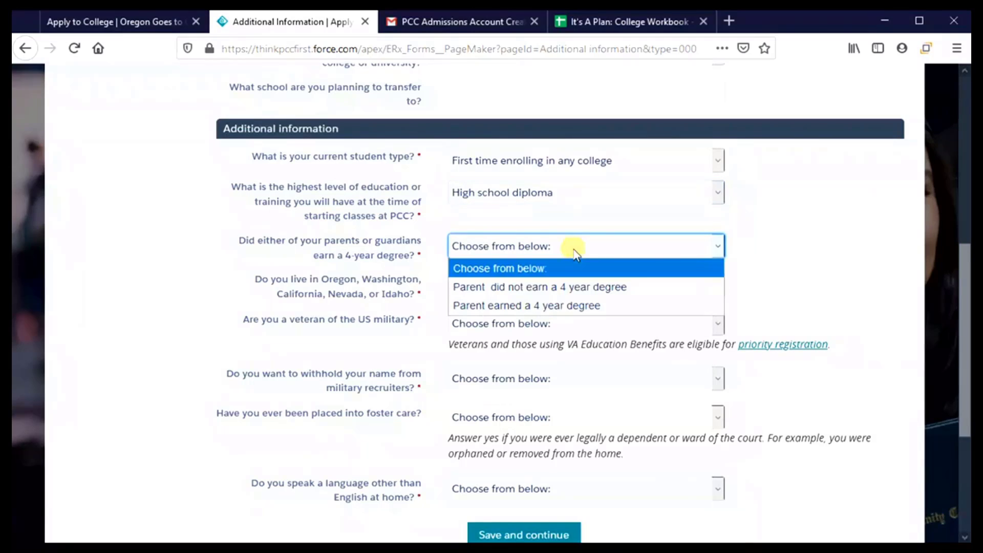
pyautogui.click(566, 291)
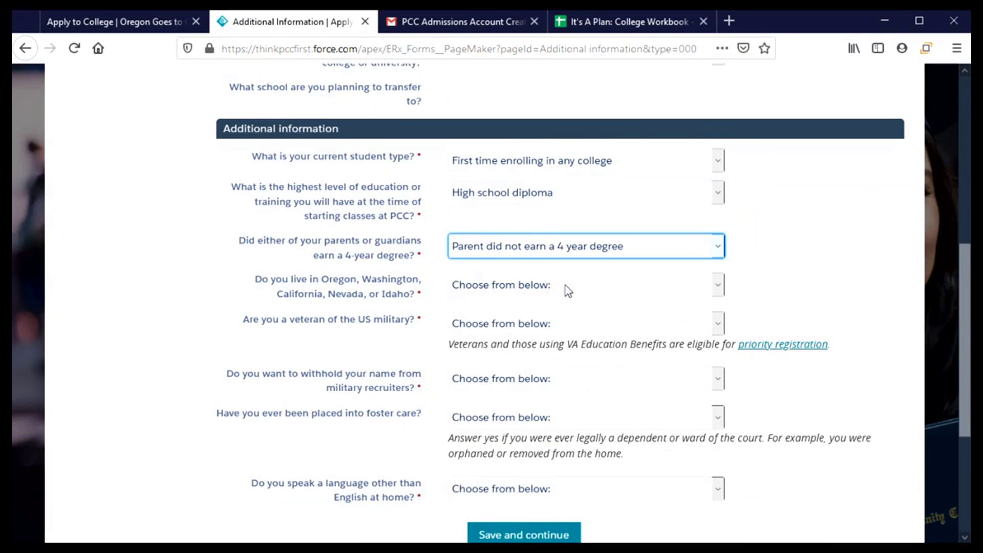
# - Answer Yes to living in the listed states and No to being a military veteran
pyautogui.click(568, 285)
pyautogui.click(533, 326)
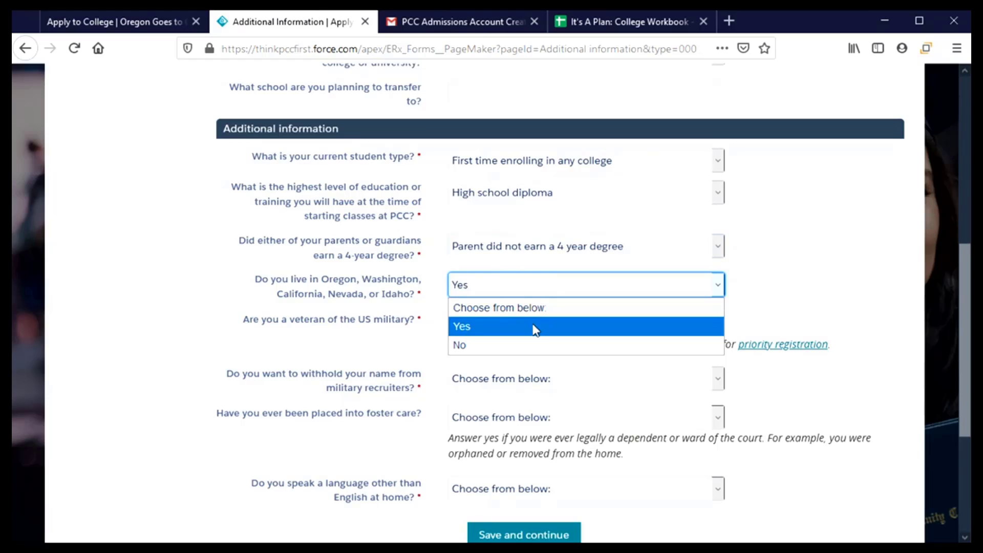
pyautogui.scroll(-3, 546, 294)
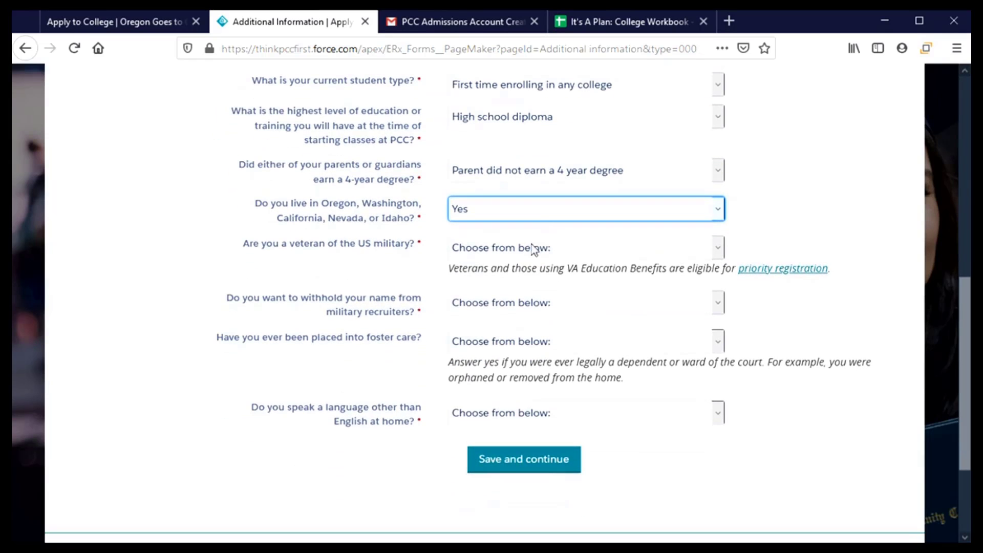
pyautogui.click(530, 247)
pyautogui.click(530, 309)
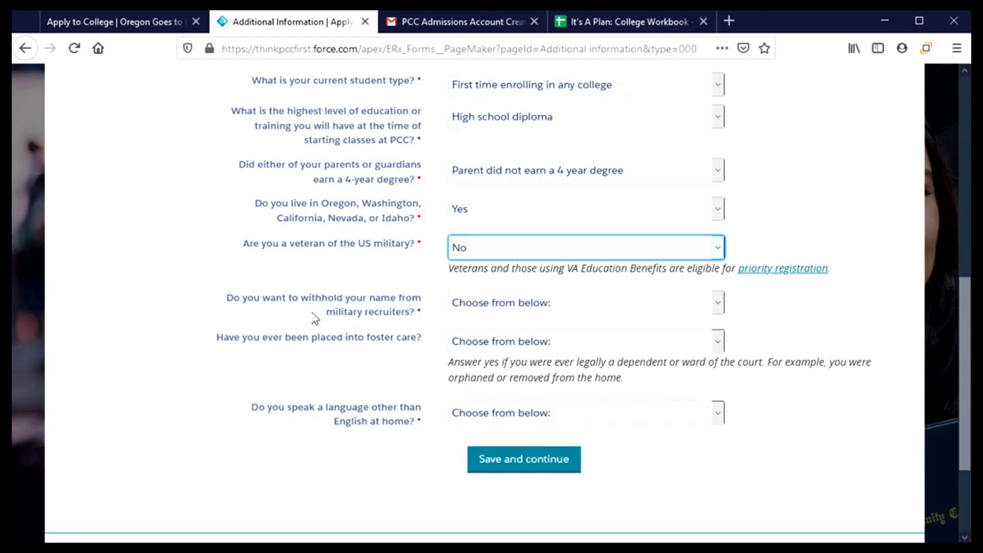
pyautogui.click(602, 305)
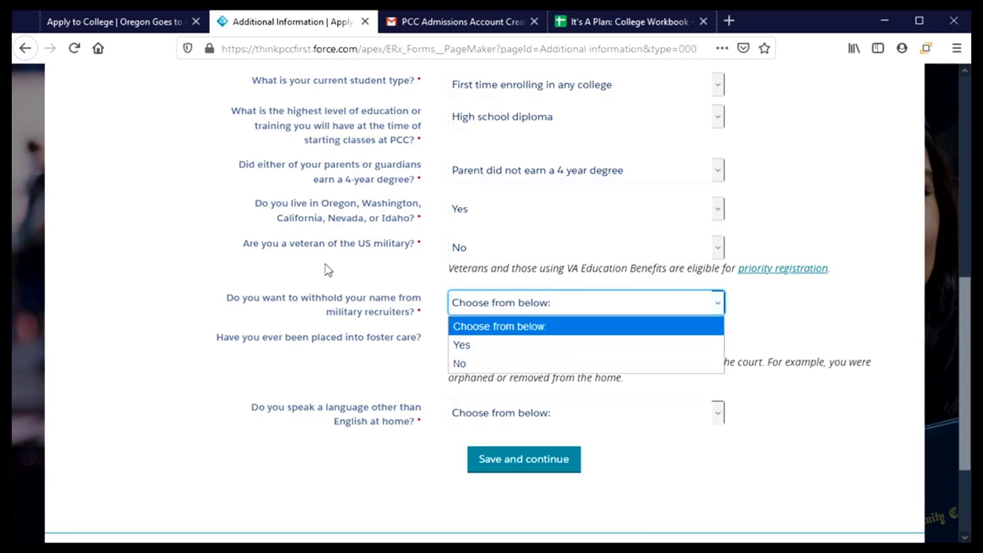
# - Answer Yes to withholding name from military recruiters and No to foster care
pyautogui.click(505, 352)
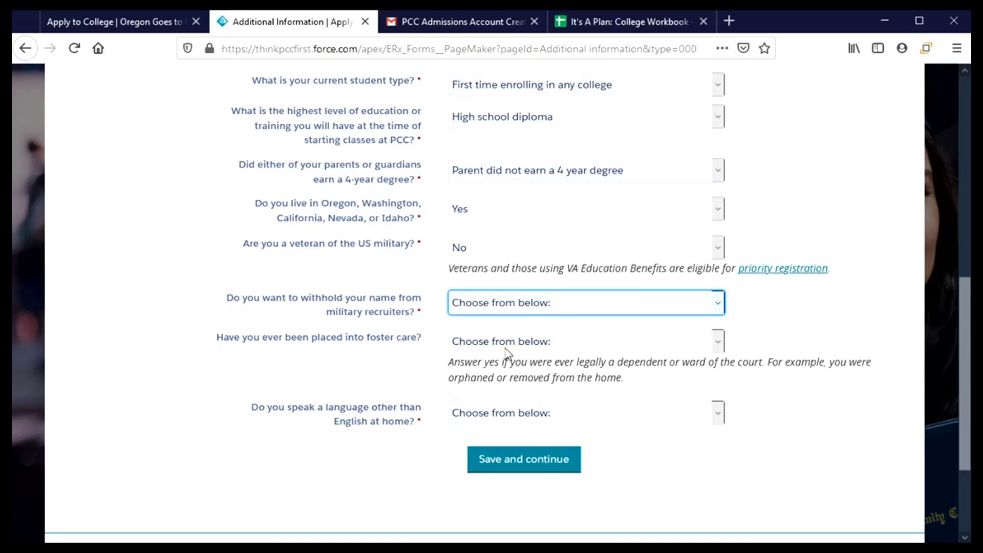
pyautogui.scroll(-3, 423, 344)
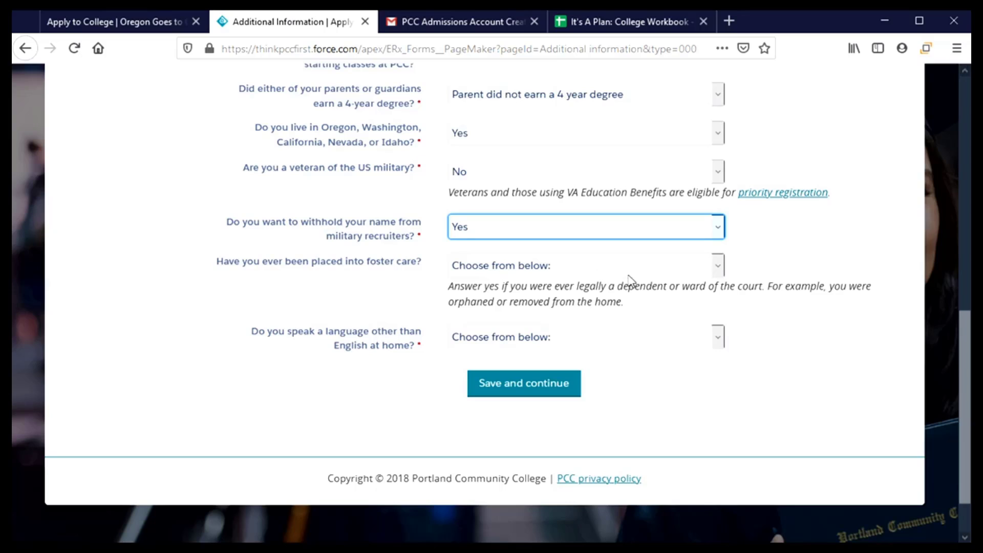
pyautogui.click(641, 265)
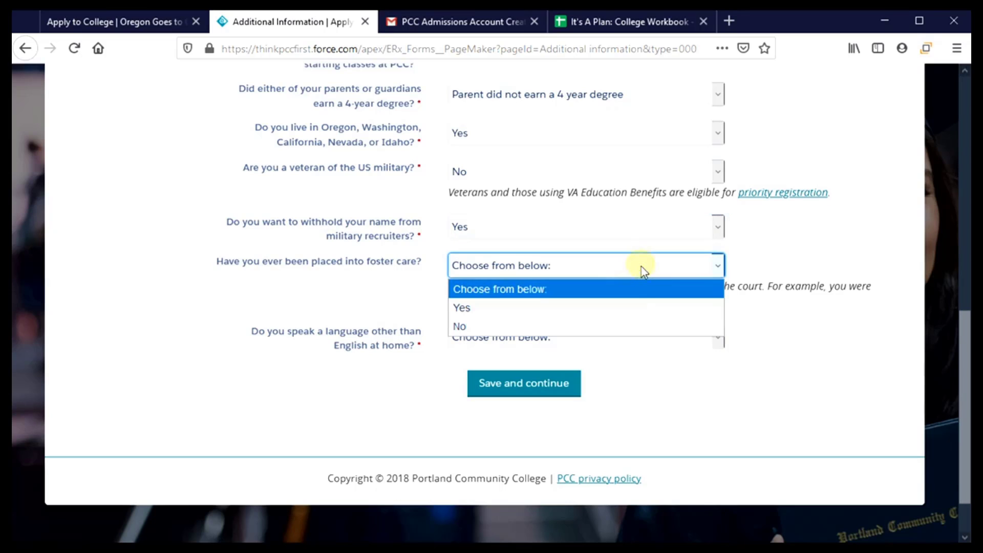
pyautogui.click(648, 331)
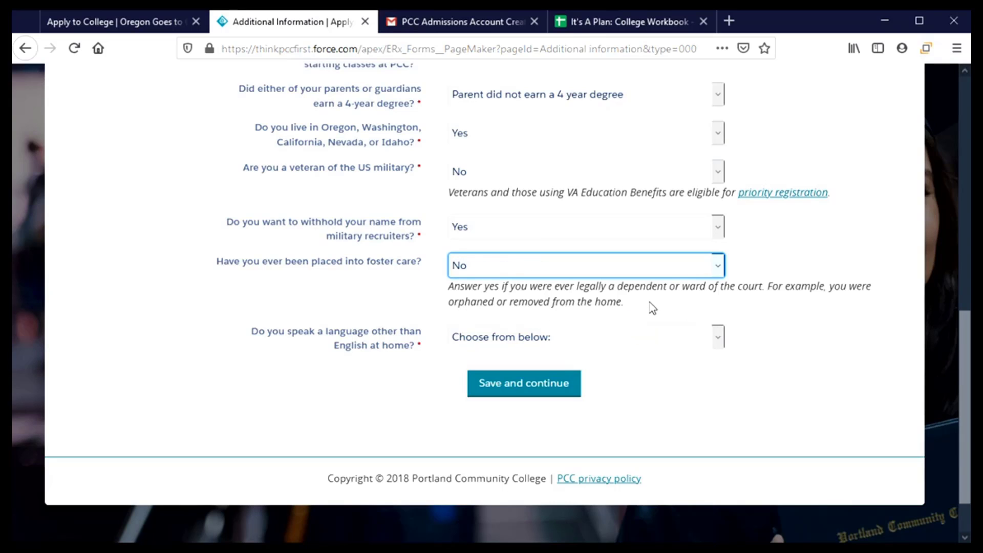
# - Set the other-language-at-home answer to No
pyautogui.scroll(-2, 650, 305)
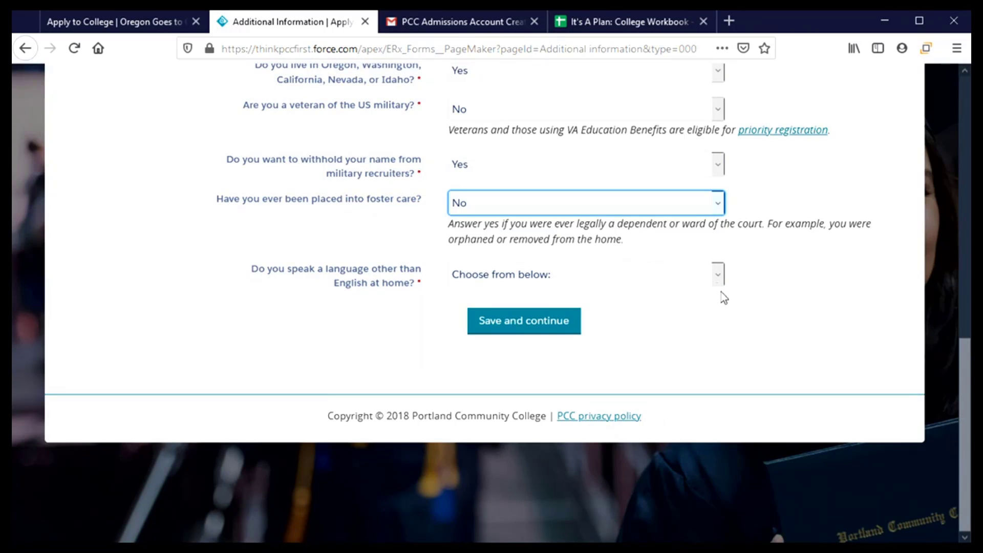
pyautogui.click(621, 284)
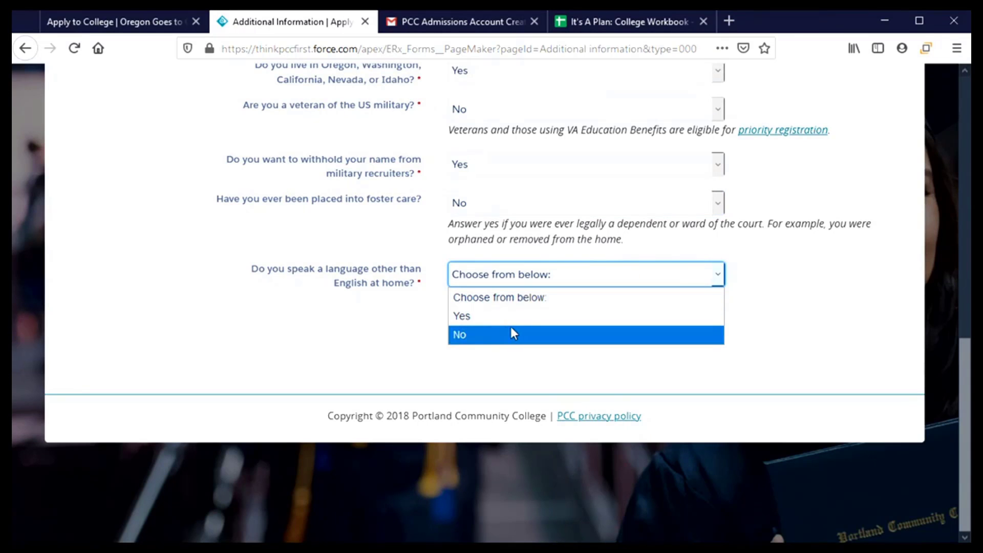
pyautogui.click(480, 326)
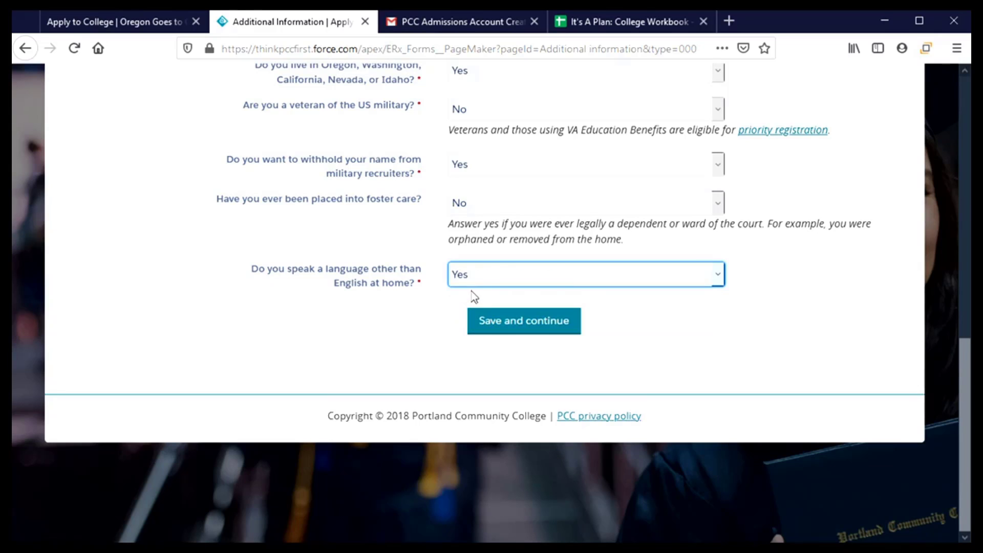
pyautogui.click(634, 272)
pyautogui.click(530, 334)
# - Save the additional information, choose 'I agree to the terms', and type the applicant's full name as signature
pyautogui.click(537, 323)
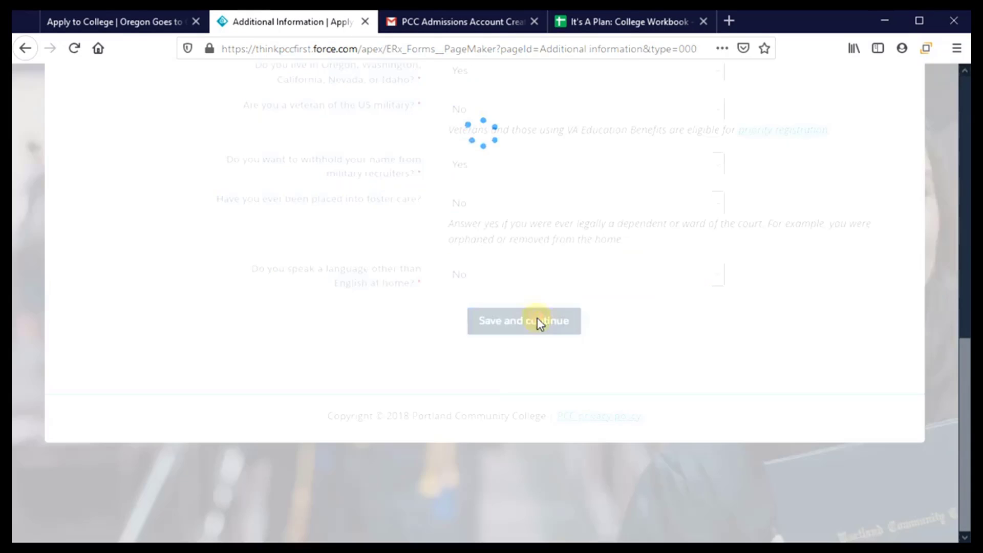
pyautogui.scroll(-2, 446, 307)
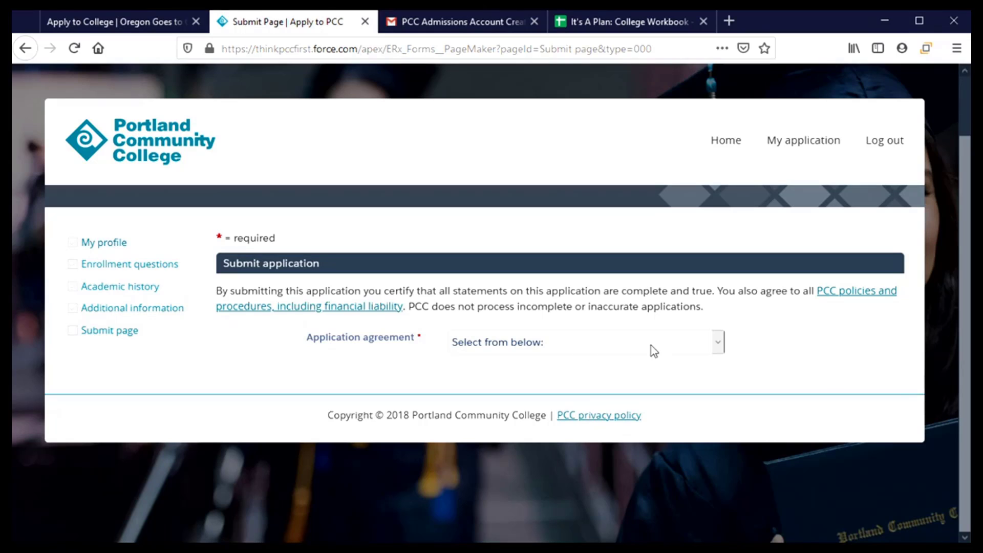
pyautogui.click(721, 346)
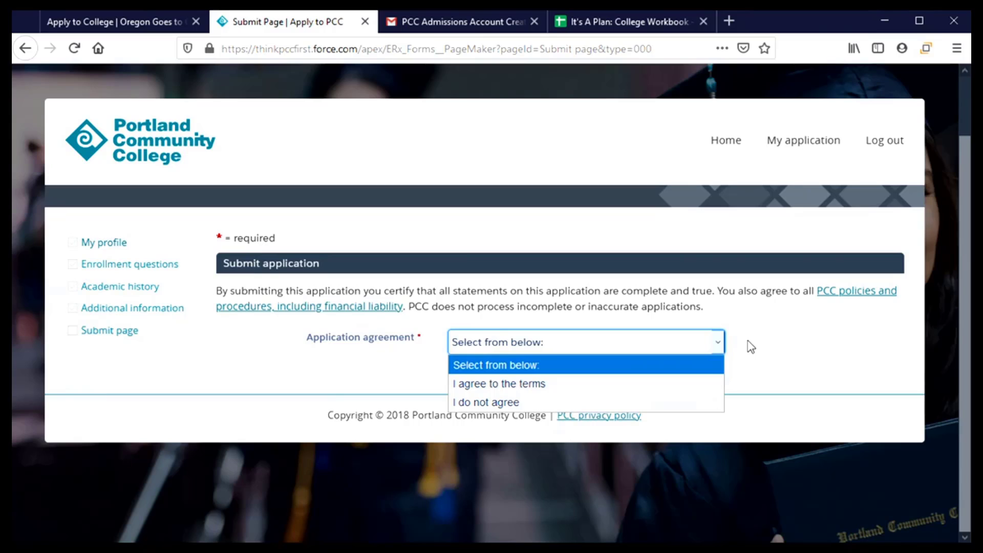
pyautogui.click(685, 385)
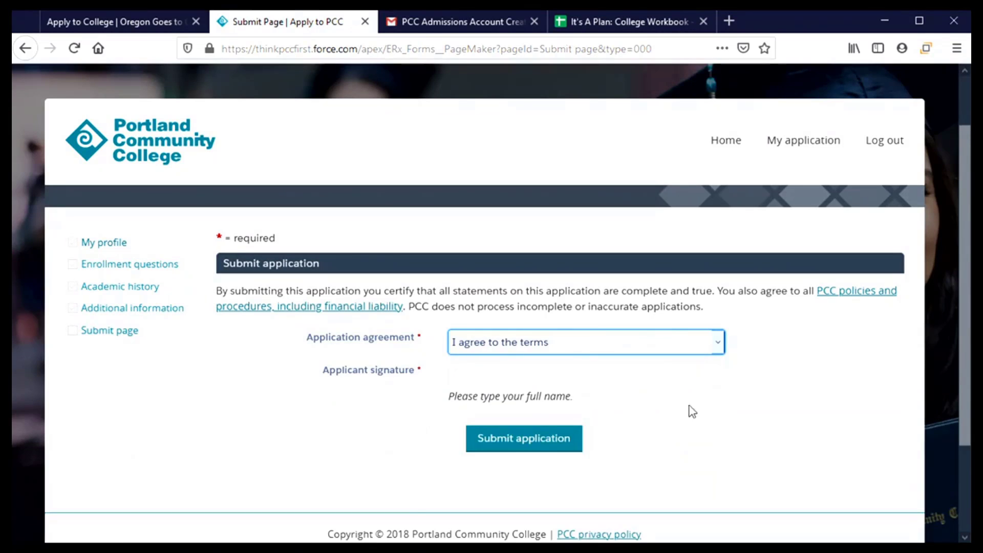
pyautogui.click(569, 372)
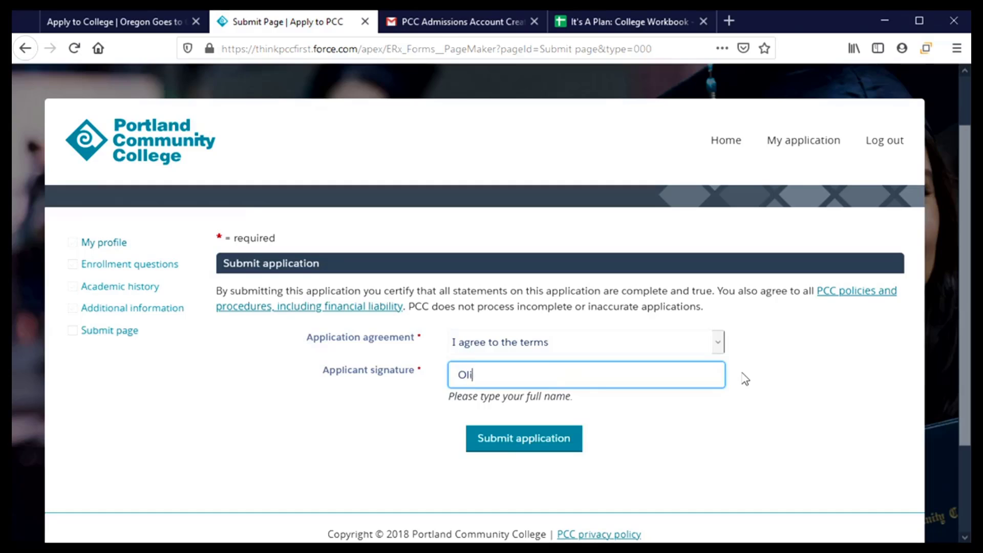
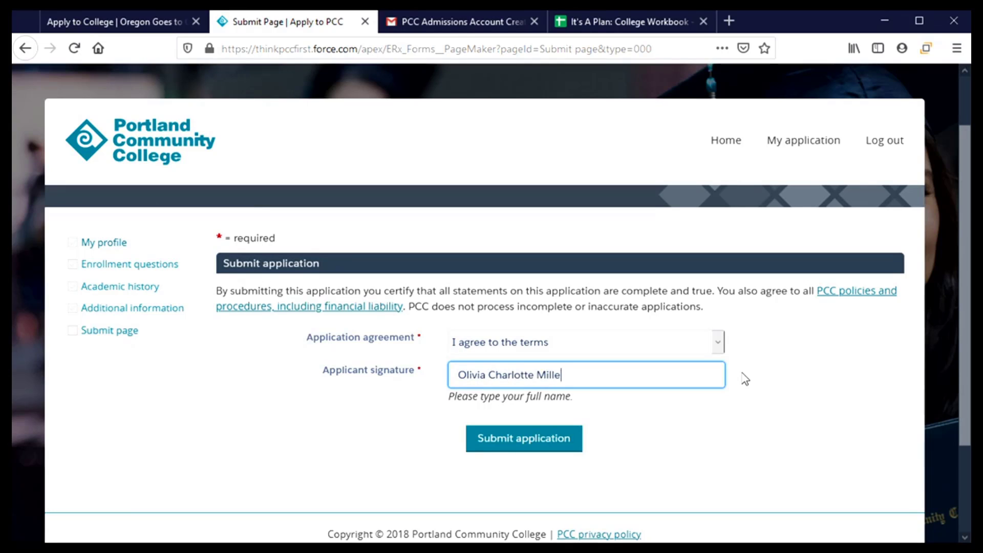